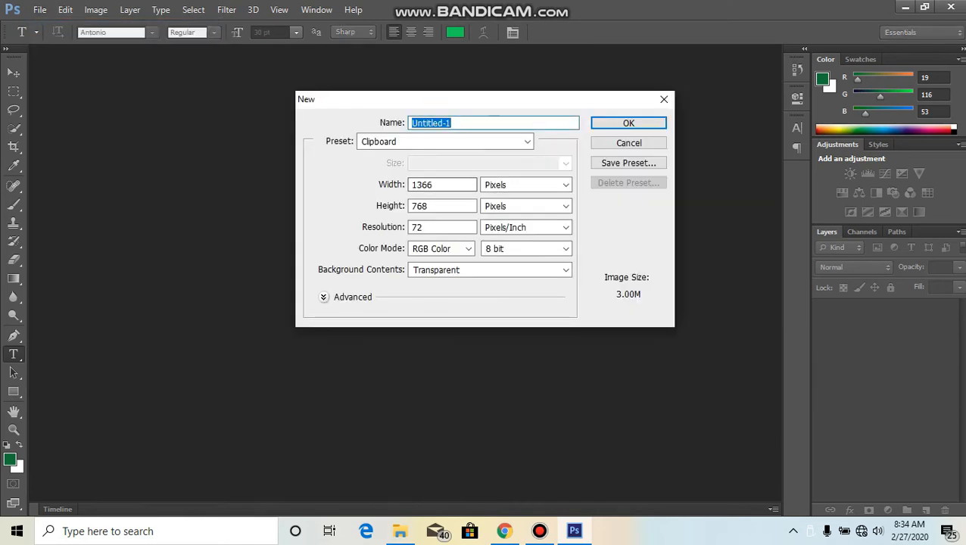
Set the new document's size to 1280 pixels wide and 720 pixels high
{"action": "left_click", "coordinate": [436, 185]}
{"action": "key", "text": "BackSpace"}
{"action": "key", "text": "BackSpace"}
{"action": "key", "text": "BackSpace"}
{"action": "key", "text": "BackSpace"}
{"action": "type", "text": "12"}
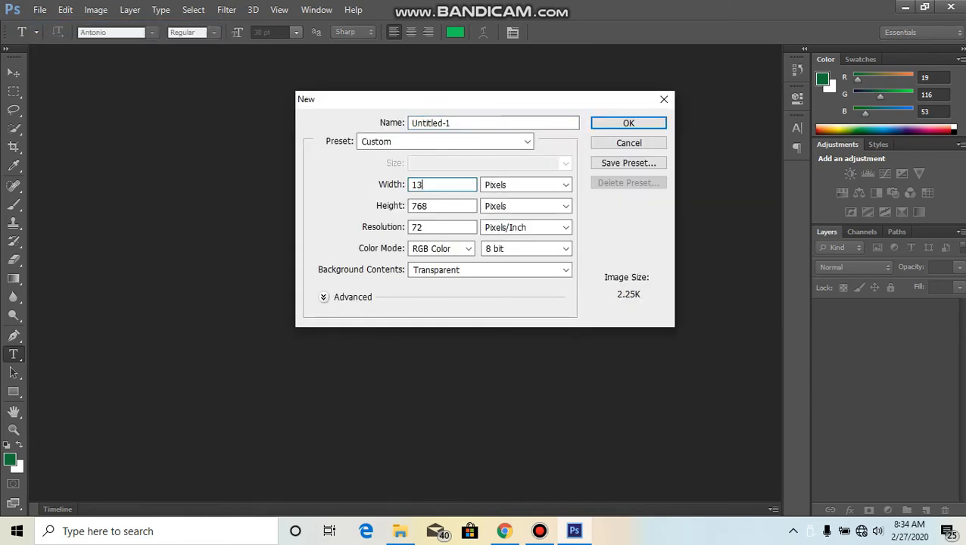
{"action": "type", "text": "80"}
{"action": "key", "text": "Tab"}
{"action": "key", "text": "BackSpace"}
{"action": "key", "text": "BackSpace"}
{"action": "type", "text": "20"}
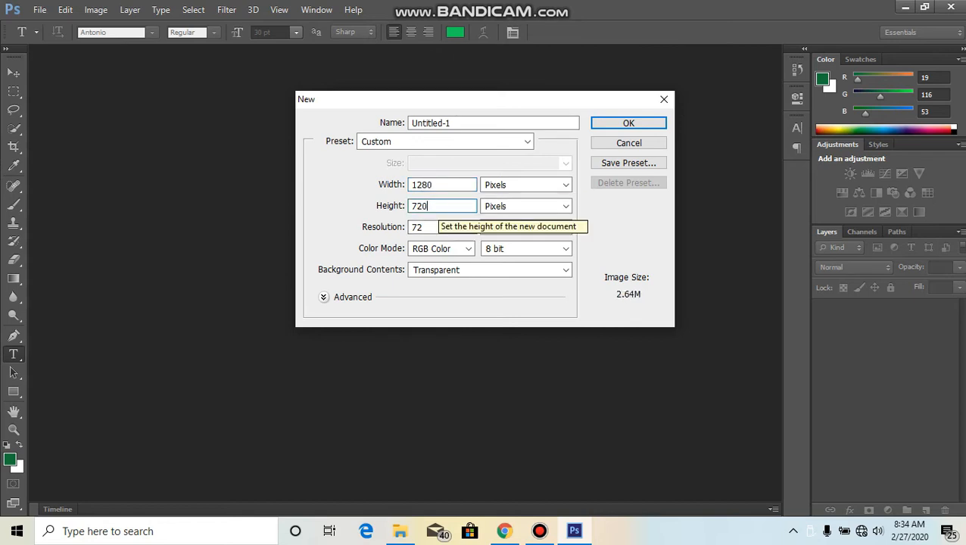
Name the new document "Bicol Tourist Spot" and create it
{"action": "left_click", "coordinate": [524, 122]}
{"action": "key", "text": "ctrl+a"}
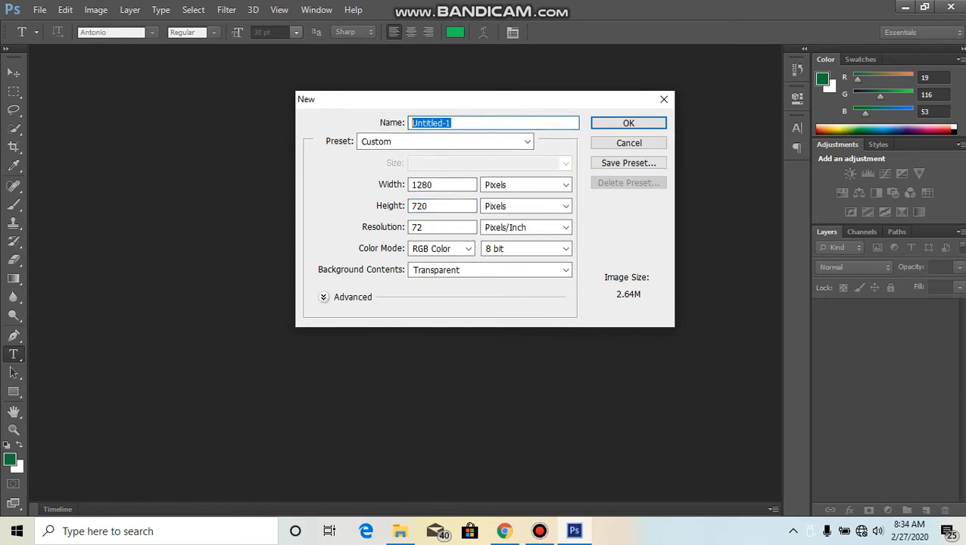
{"action": "type", "text": "Bicol Tourist Spot"}
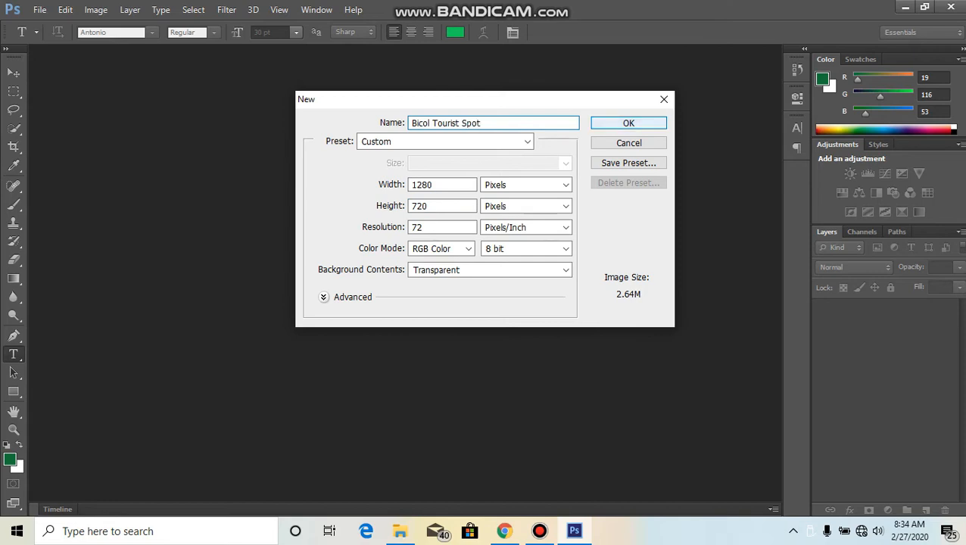
{"action": "key", "text": "Return"}
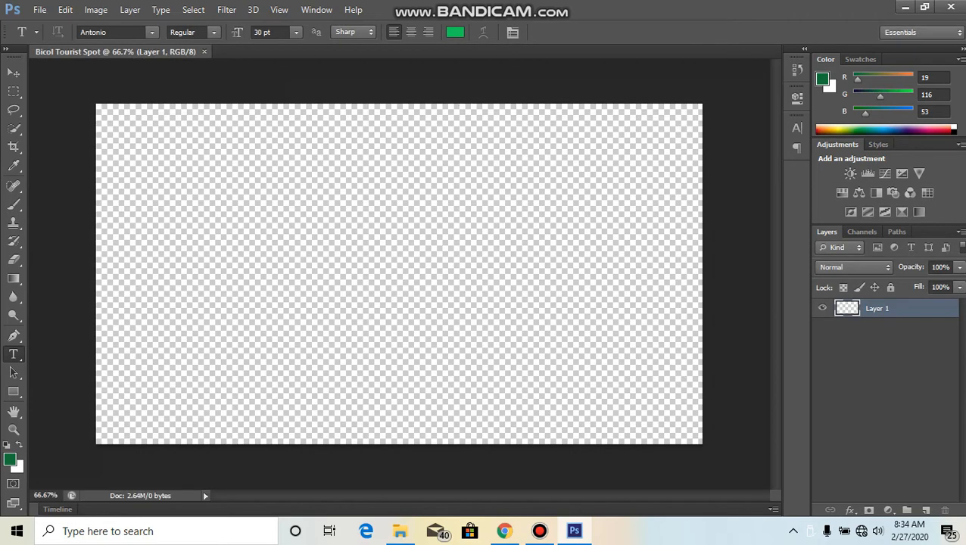
{"action": "left_click", "coordinate": [39, 10]}
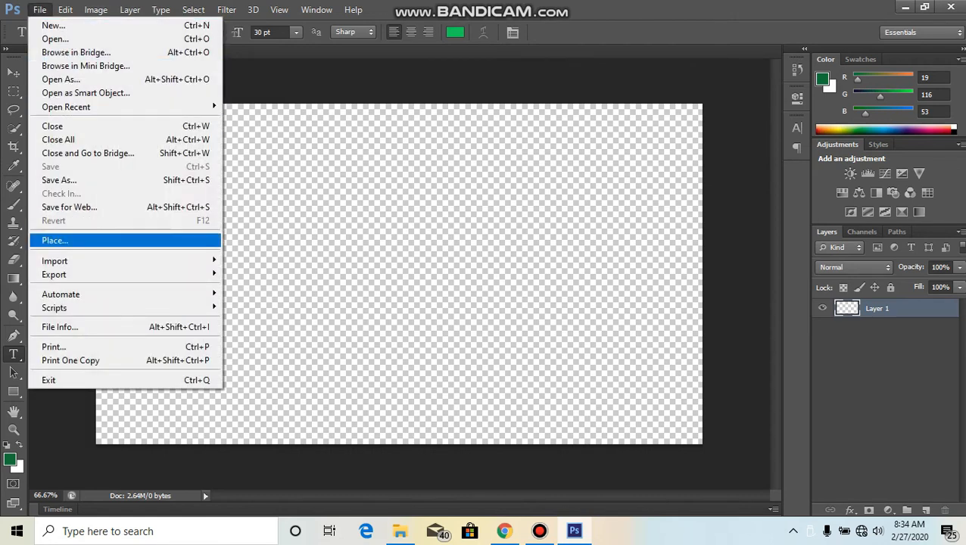
{"action": "left_click", "coordinate": [56, 240]}
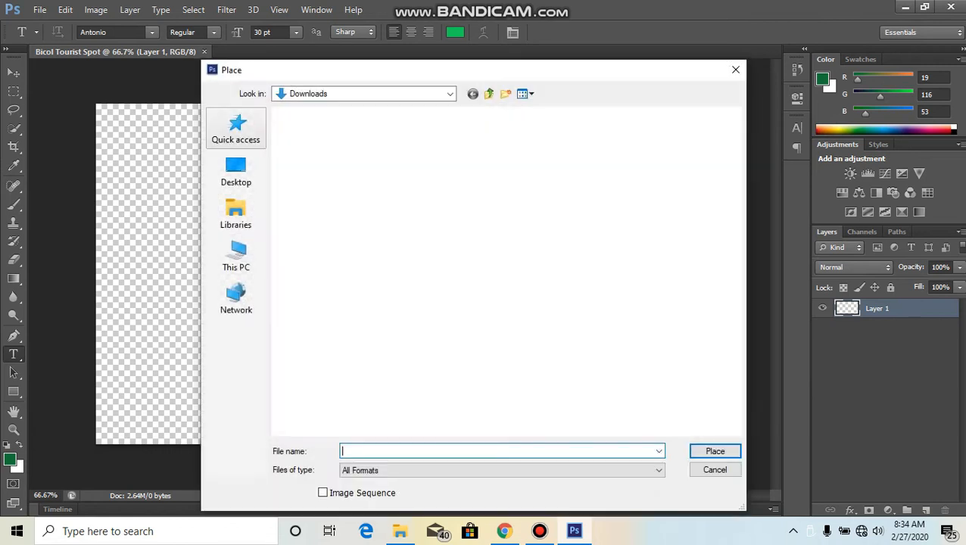
{"action": "left_click", "coordinate": [385, 171]}
{"action": "left_click", "coordinate": [715, 451]}
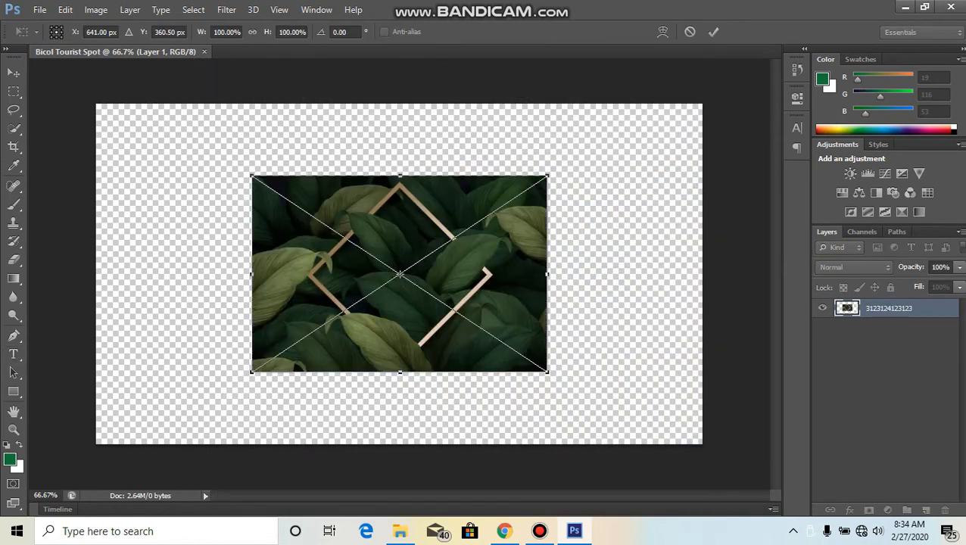
{"action": "left_click_drag", "start_coordinate": [249, 177], "coordinate": [96, 105]}
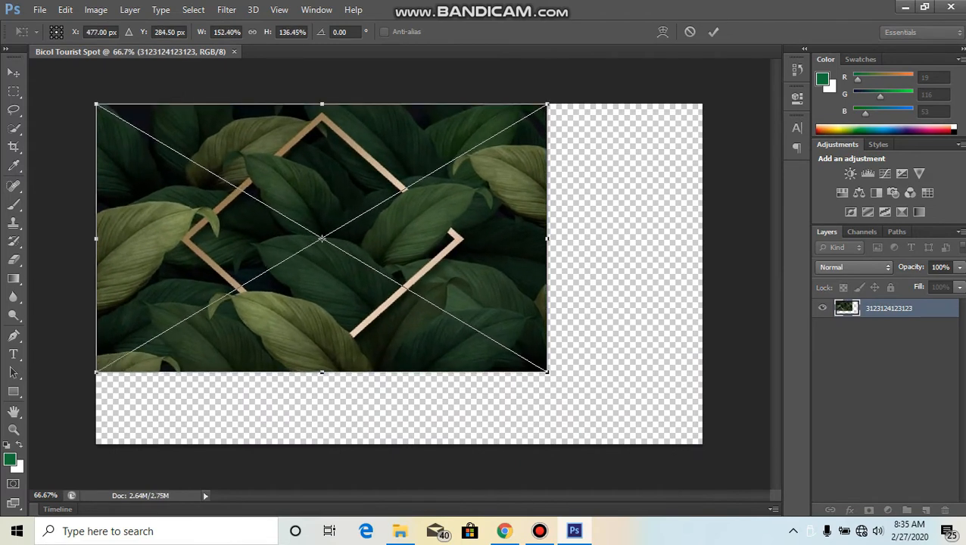
{"action": "left_click_drag", "start_coordinate": [547, 372], "coordinate": [703, 444]}
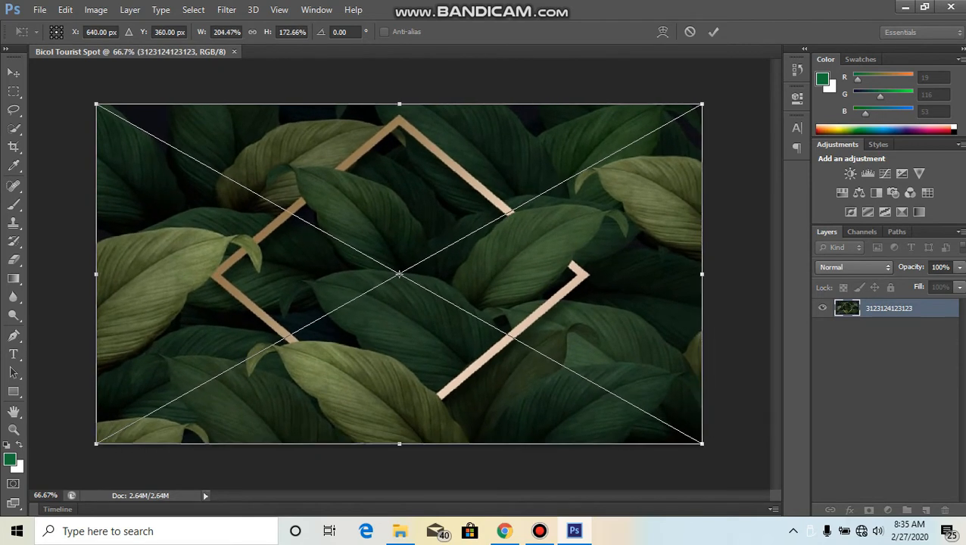
{"action": "key", "text": "Return"}
{"action": "key", "text": "t"}
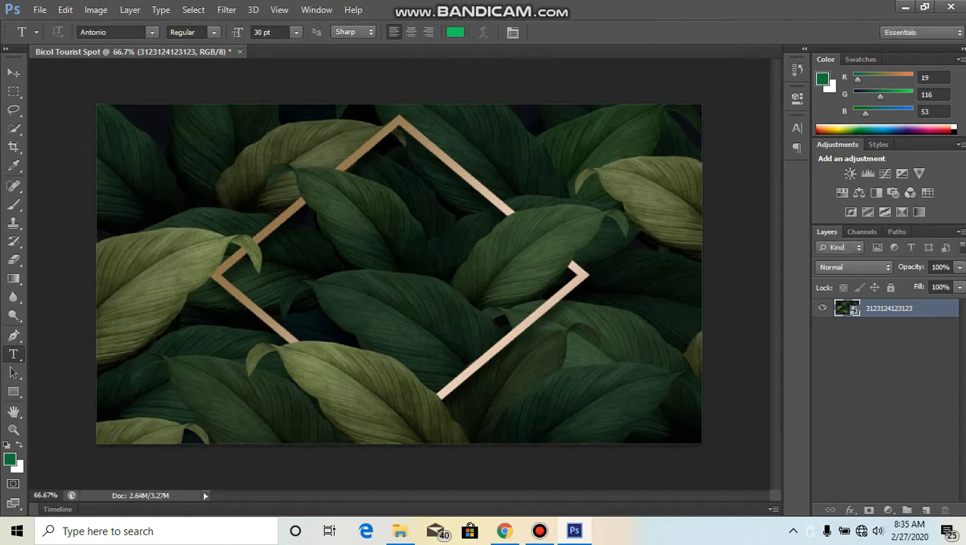
{"action": "left_click", "coordinate": [39, 9]}
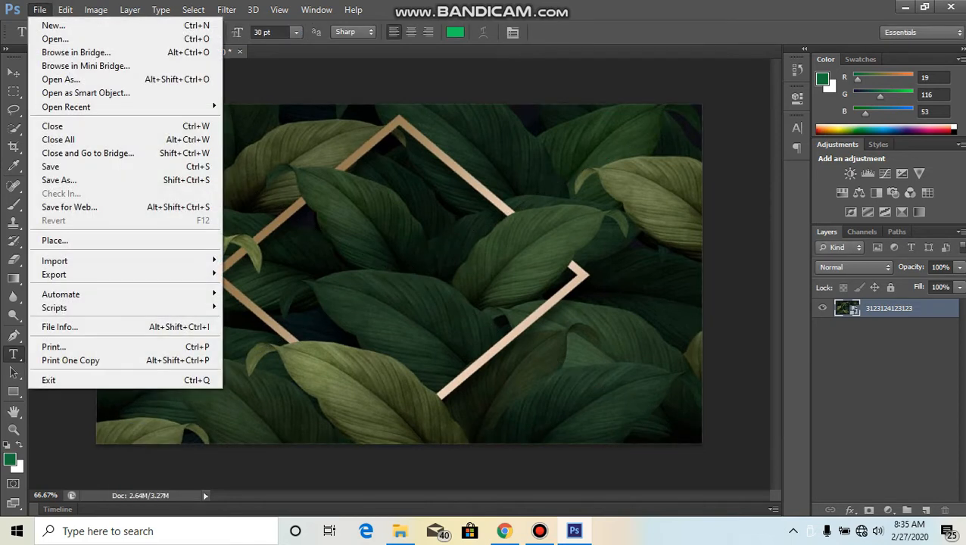
{"action": "left_click", "coordinate": [54, 240]}
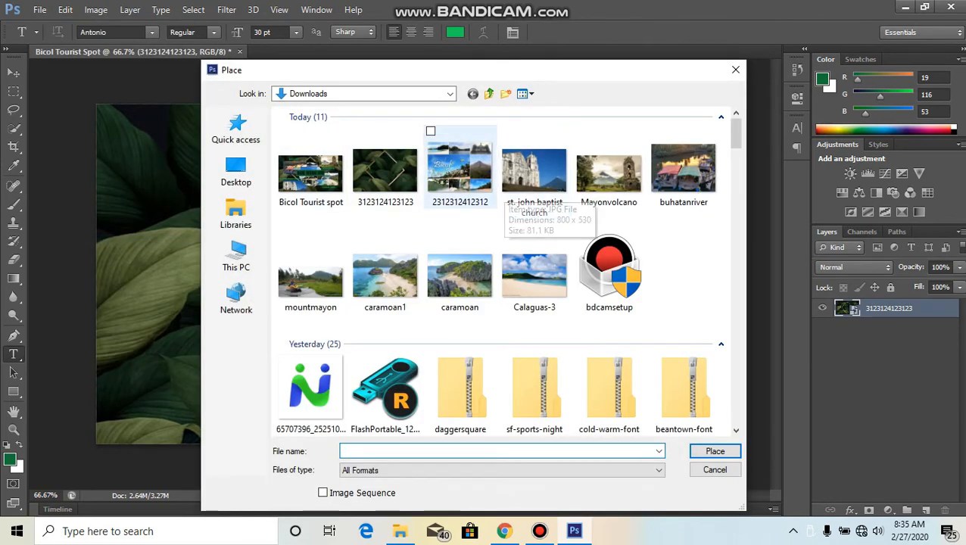
{"action": "left_click", "coordinate": [460, 171]}
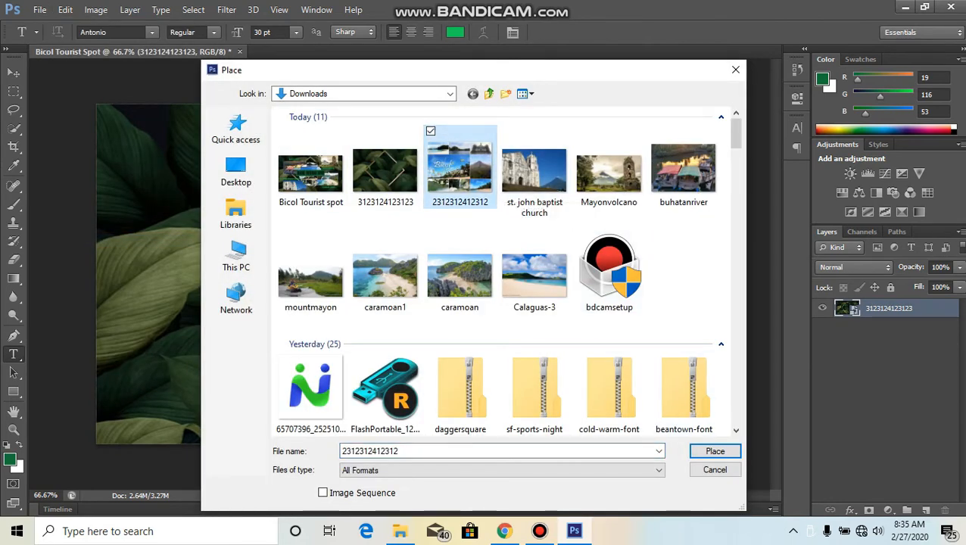
{"action": "left_click", "coordinate": [715, 451]}
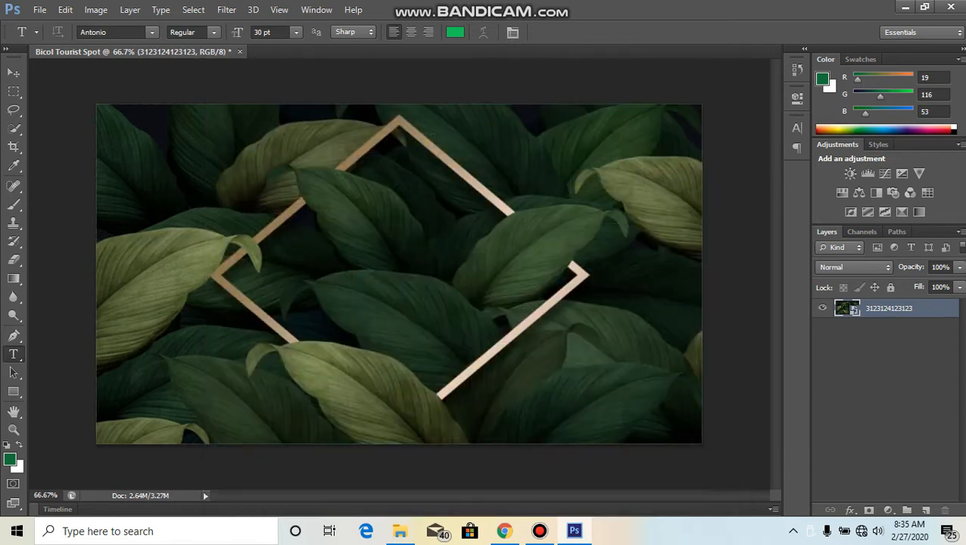
{"action": "left_click_drag", "start_coordinate": [181, 105], "coordinate": [408, 291]}
{"action": "left_click_drag", "start_coordinate": [523, 302], "coordinate": [414, 210]}
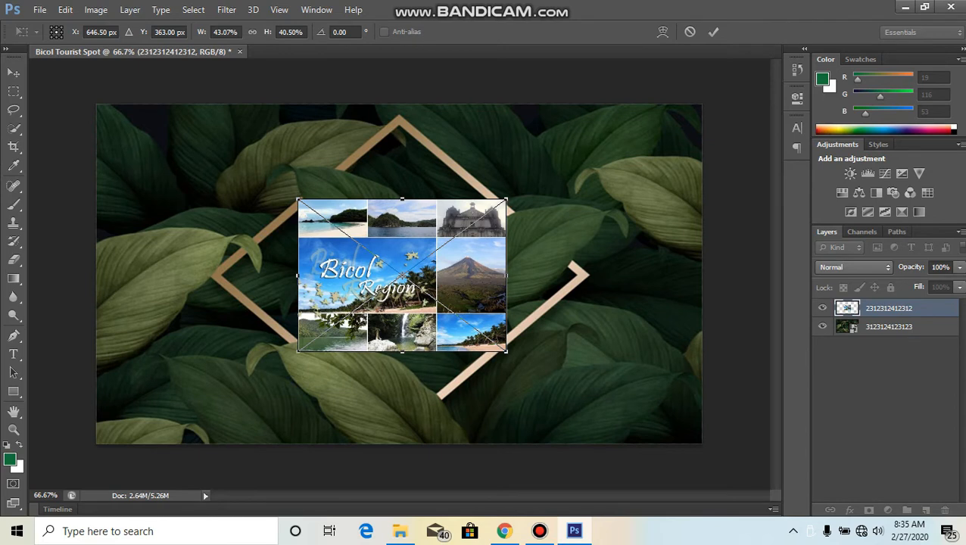
{"action": "left_click", "coordinate": [13, 354]}
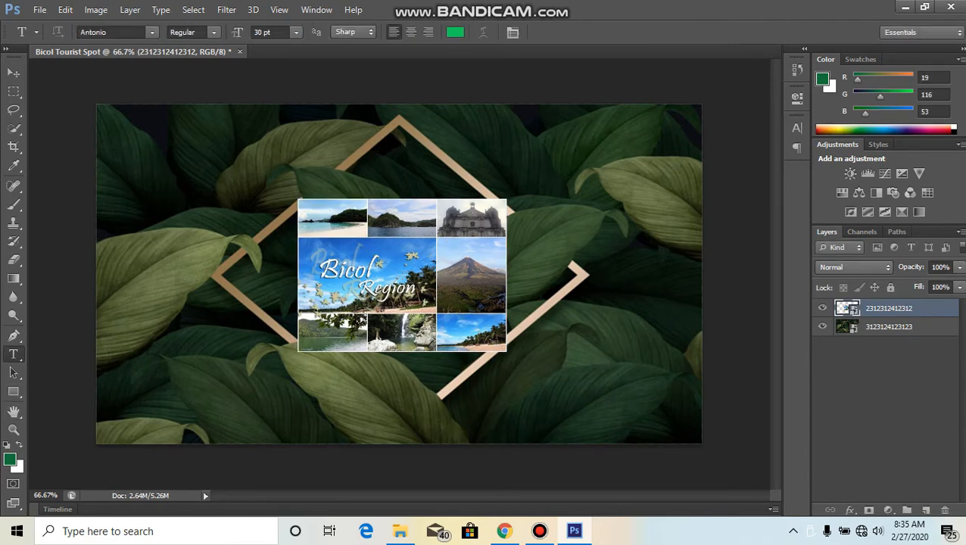
Draw a green circle shape about 413 px in diameter over the collage with the Ellipse tool
{"action": "left_click", "coordinate": [14, 391]}
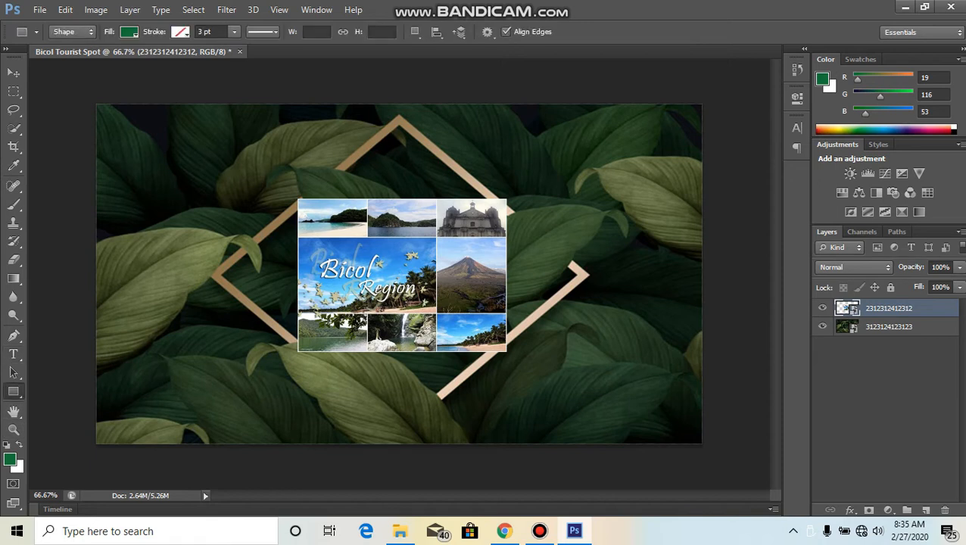
{"action": "right_click", "coordinate": [13, 391]}
{"action": "left_click", "coordinate": [81, 389]}
{"action": "left_click_drag", "start_coordinate": [291, 193], "coordinate": [568, 348]}
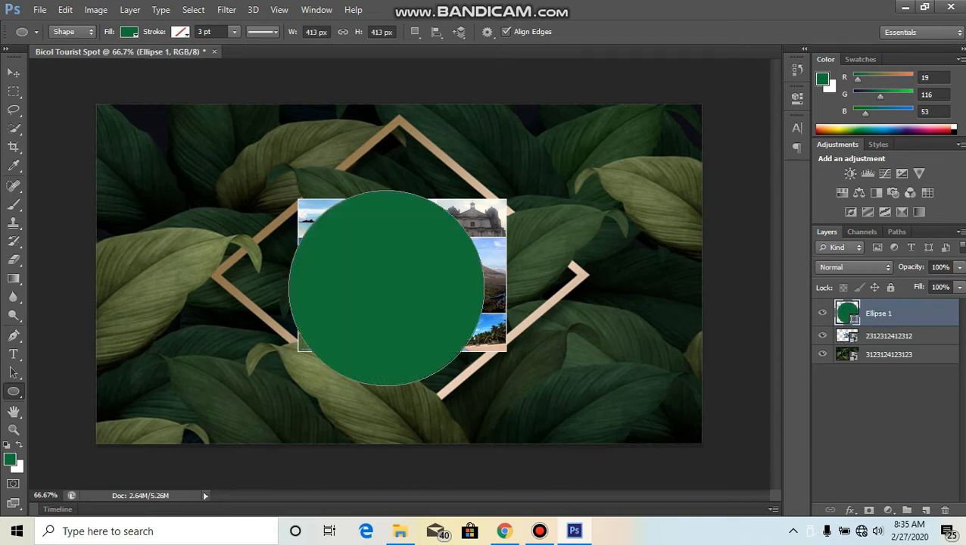
Load the circle's path as a selection and move the circle to the centre of the collage
{"action": "key", "text": "ctrl+Return"}
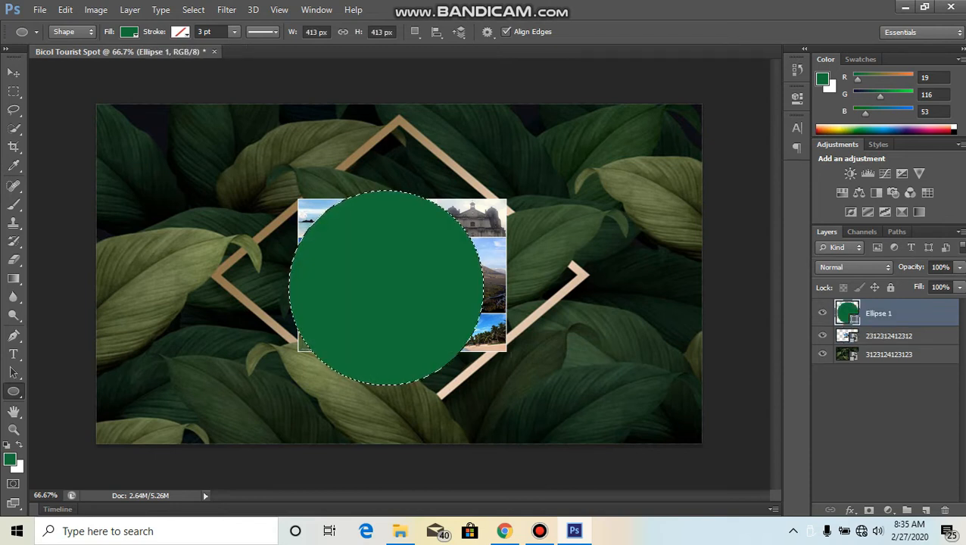
{"action": "key", "text": "v"}
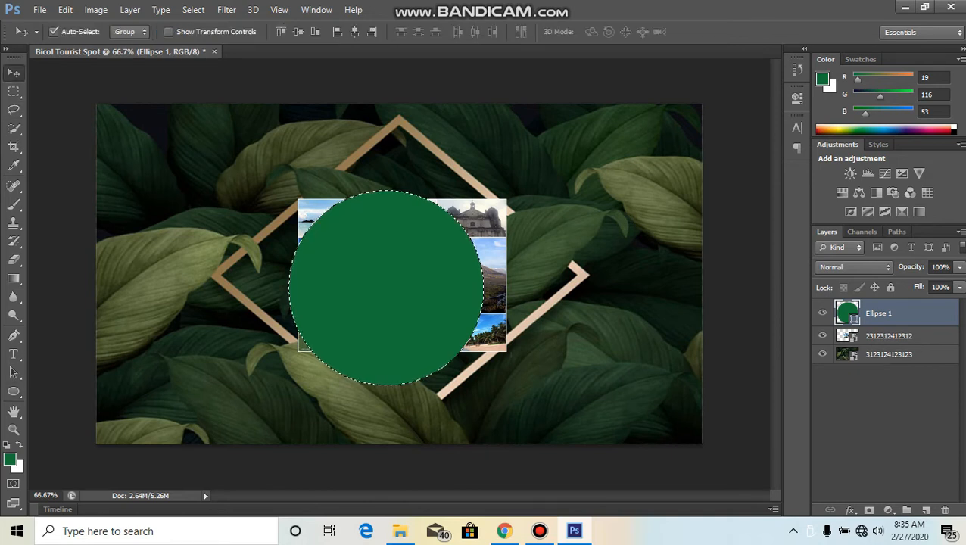
{"action": "left_click_drag", "start_coordinate": [424, 226], "coordinate": [448, 216]}
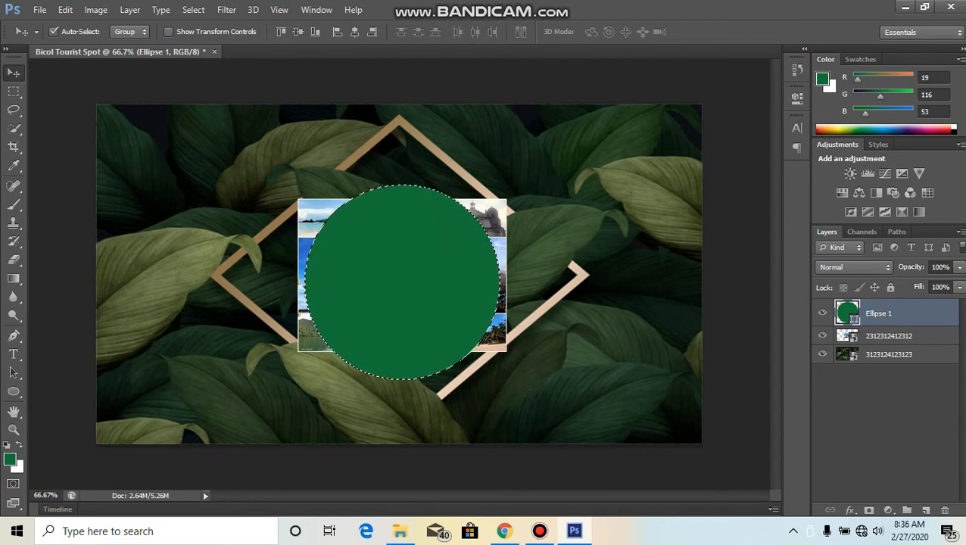
Move the collage layer above the circle's layer and clip it to the circle with a clipping mask
{"action": "left_click_drag", "start_coordinate": [848, 335], "coordinate": [848, 303]}
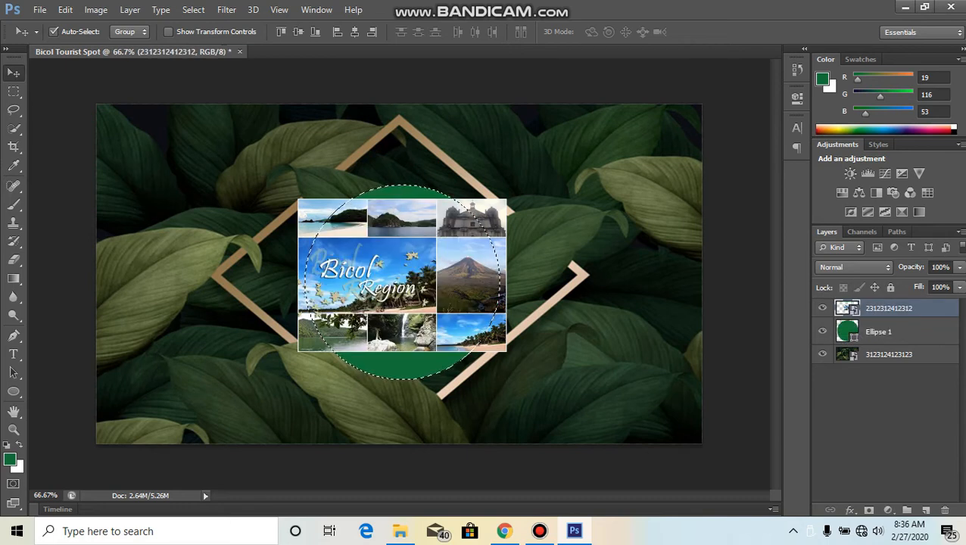
{"action": "right_click", "coordinate": [893, 308]}
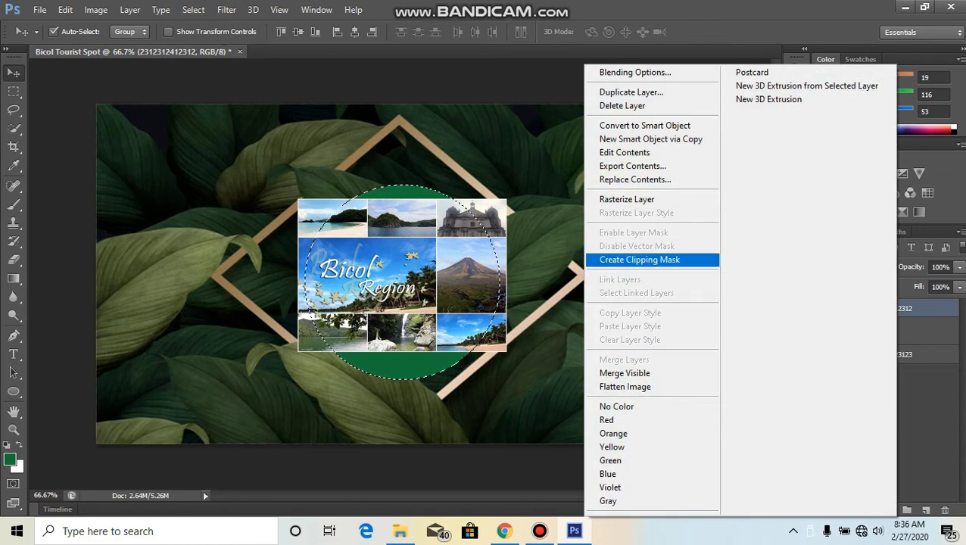
{"action": "left_click", "coordinate": [640, 260]}
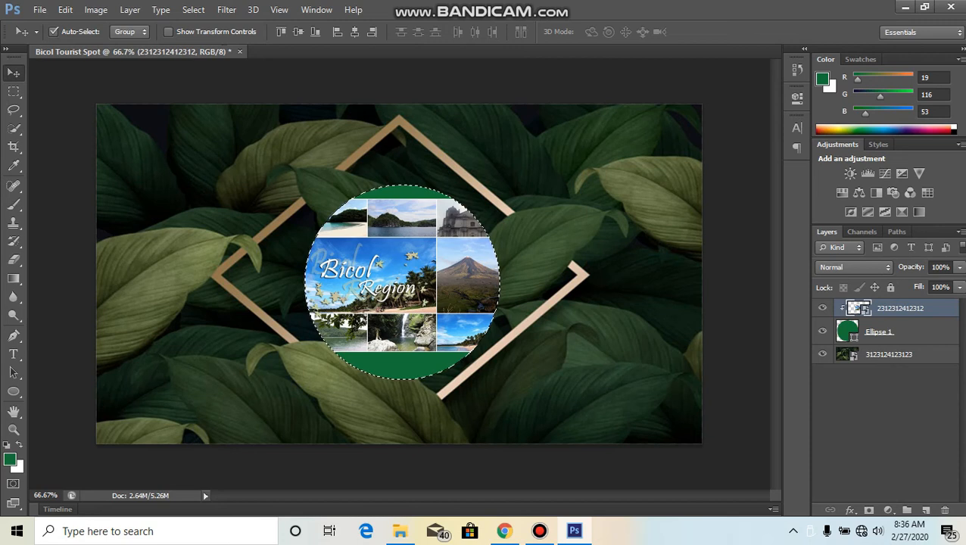
{"action": "left_click", "coordinate": [901, 354]}
{"action": "left_click", "coordinate": [901, 332]}
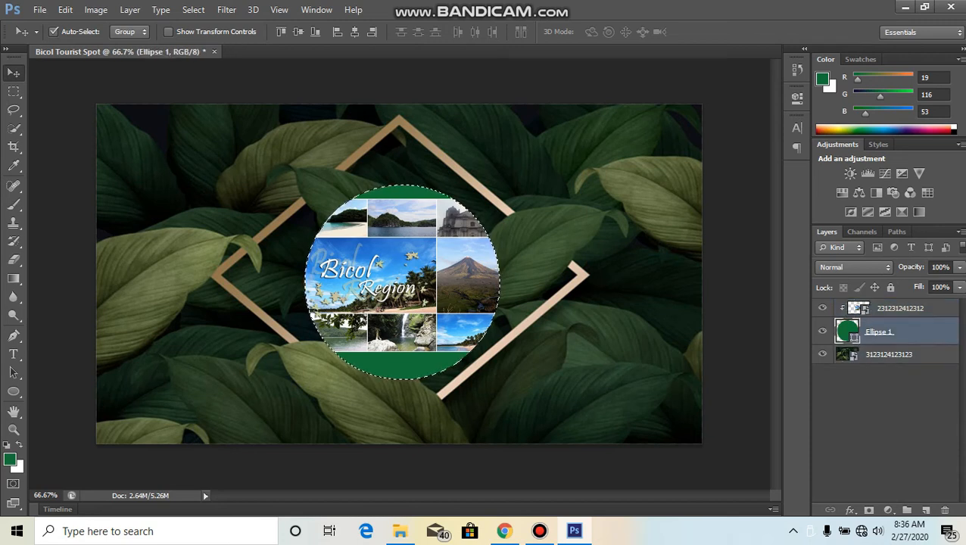
{"action": "left_click", "coordinate": [901, 308]}
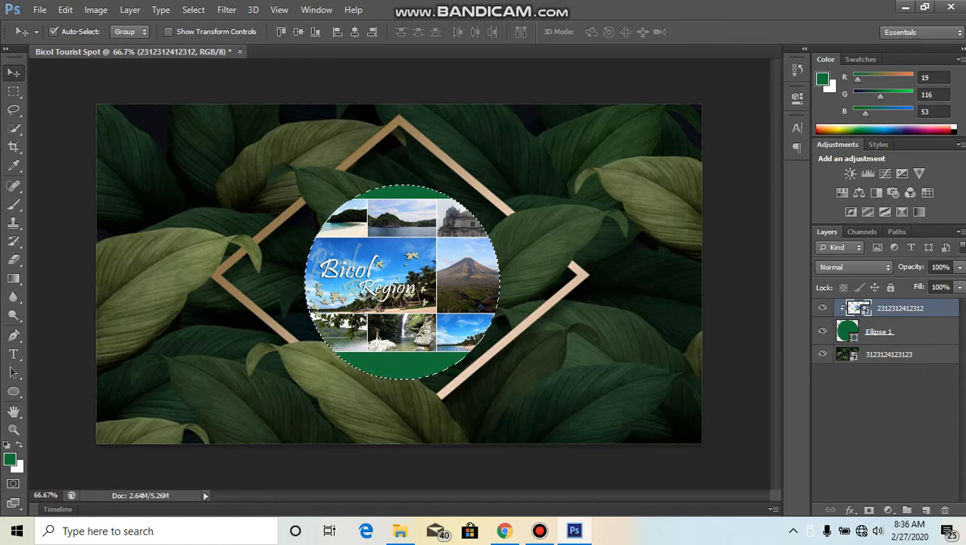
{"action": "left_click", "coordinate": [900, 331]}
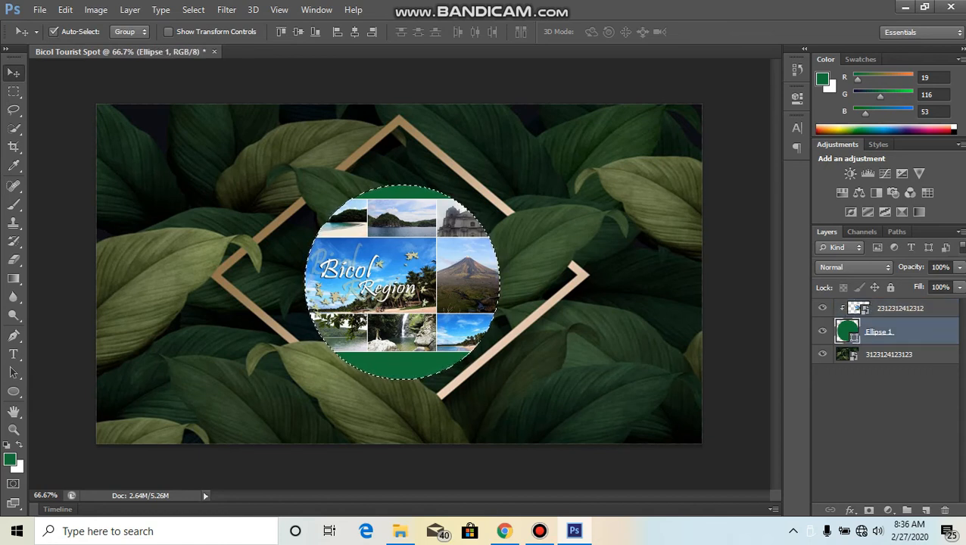
Place the Mayonvolcano photo just above the background layer, scaled to about 48% by 52.6%, in the upper-right part of the canvas
{"action": "left_click", "coordinate": [901, 354]}
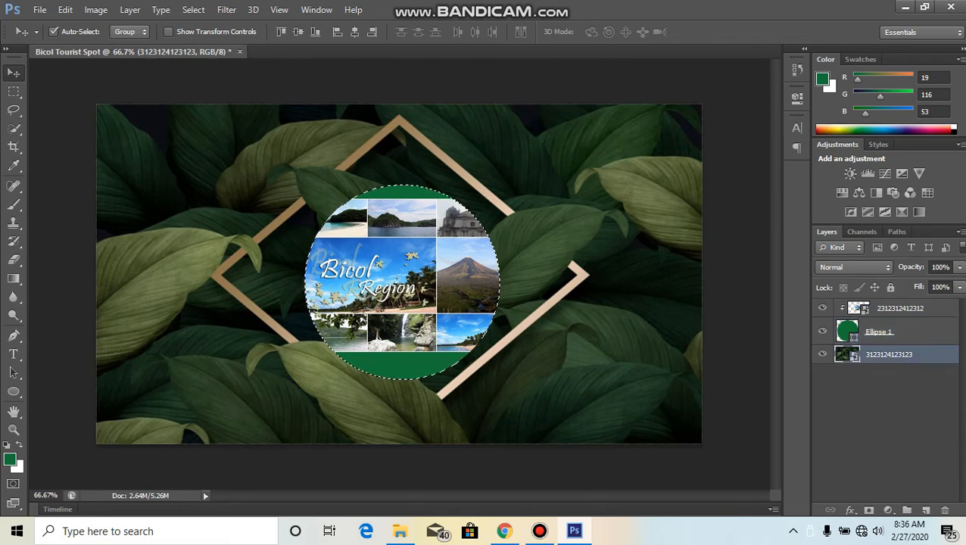
{"action": "left_click", "coordinate": [39, 9]}
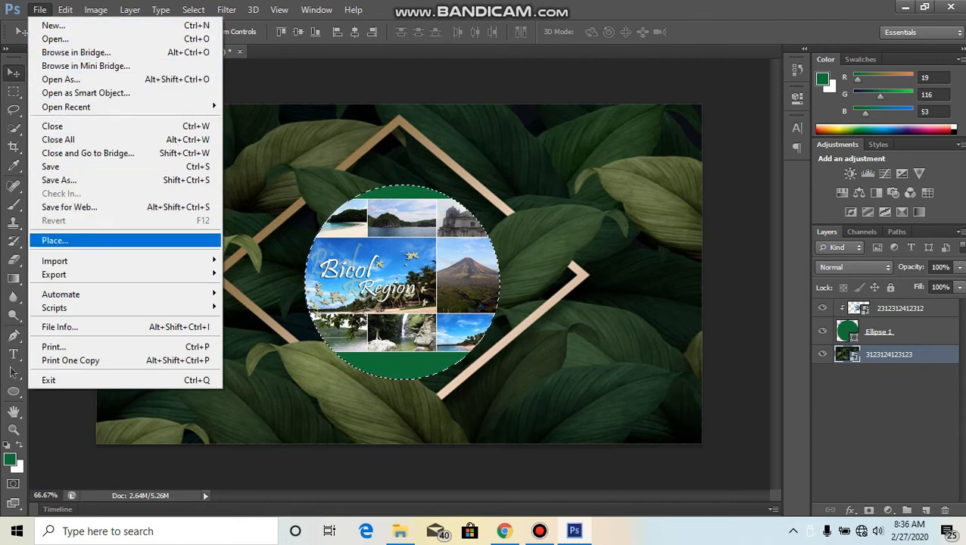
{"action": "left_click", "coordinate": [54, 240]}
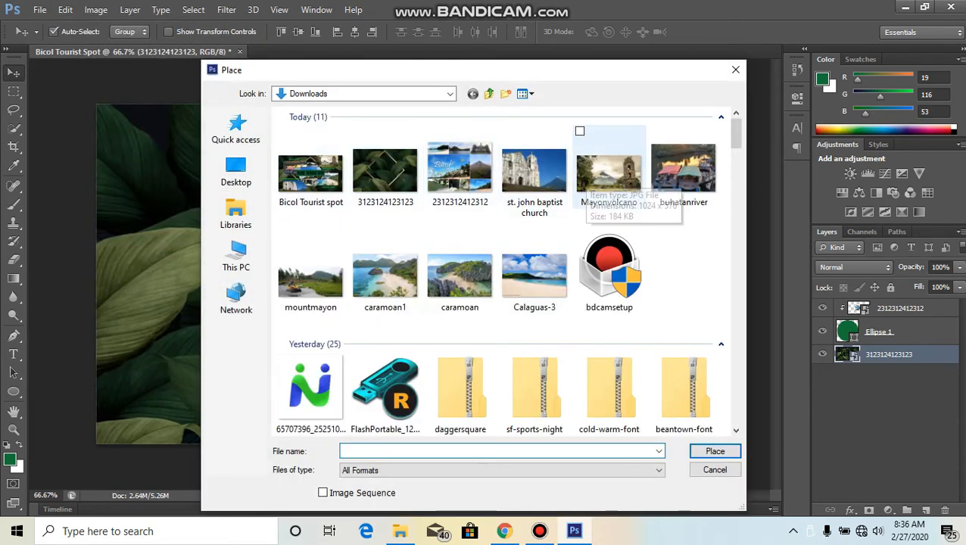
{"action": "left_click", "coordinate": [589, 176]}
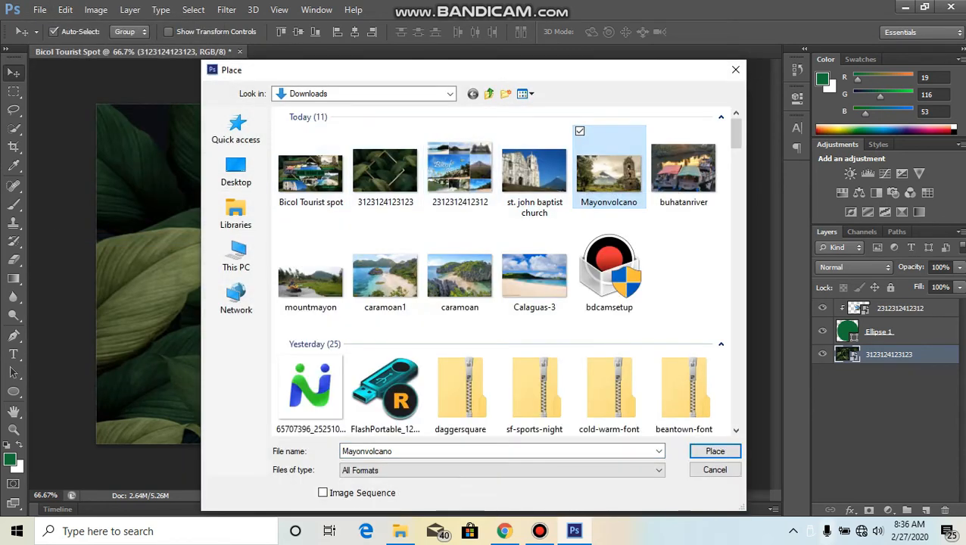
{"action": "left_click", "coordinate": [714, 452]}
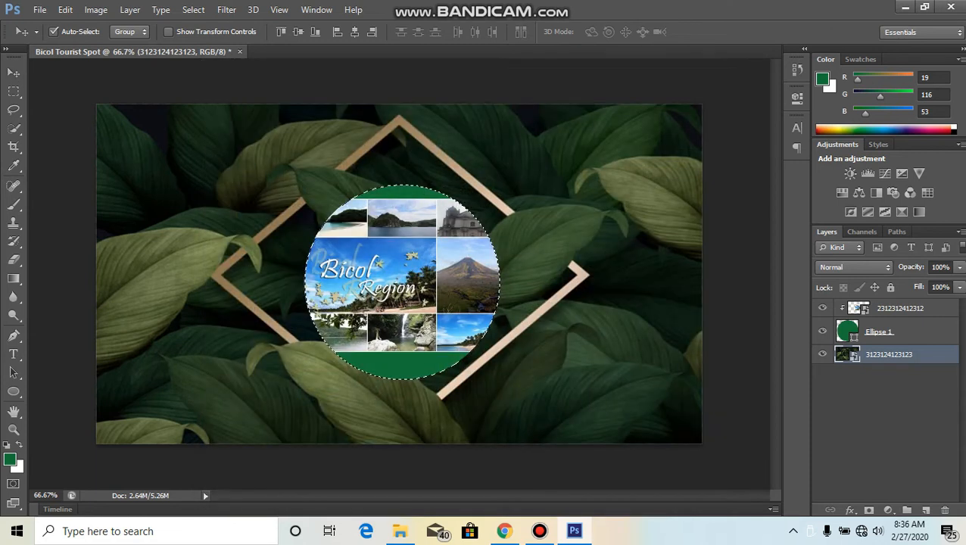
{"action": "left_click_drag", "start_coordinate": [160, 147], "coordinate": [411, 276]}
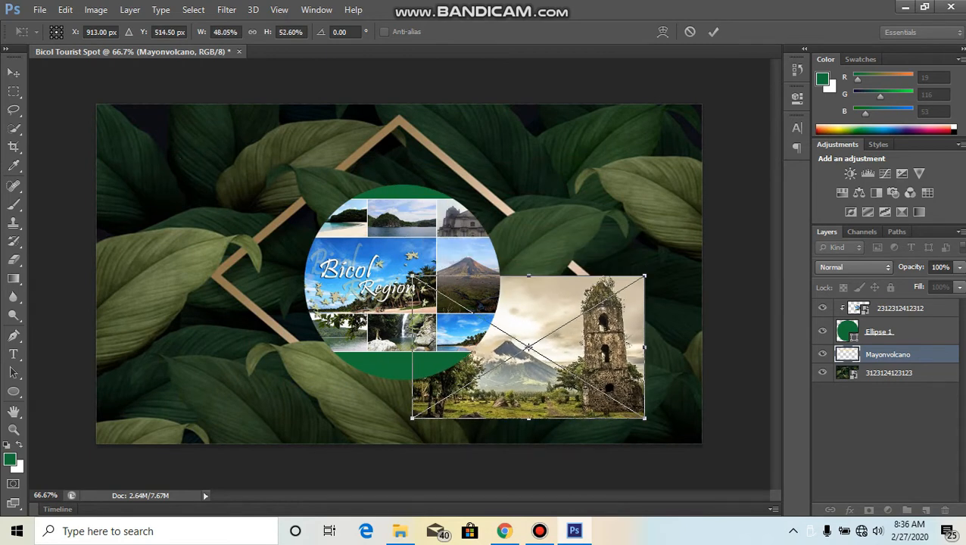
{"action": "left_click_drag", "start_coordinate": [589, 297], "coordinate": [622, 134]}
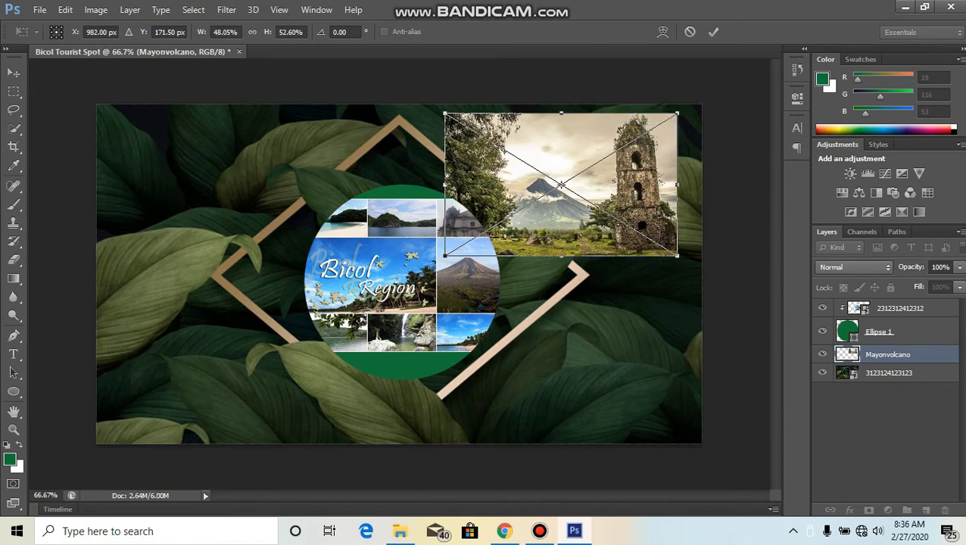
{"action": "key", "text": "Return"}
Place the buhatanriver photo beneath the circle's left edge, scaled to about 69.2% by 49.6%
{"action": "left_click", "coordinate": [40, 10]}
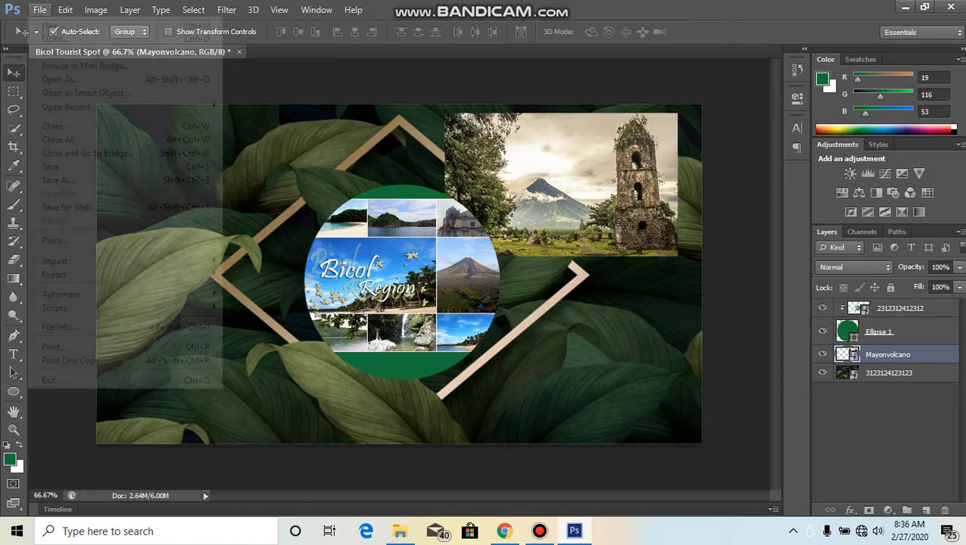
{"action": "left_click", "coordinate": [54, 240]}
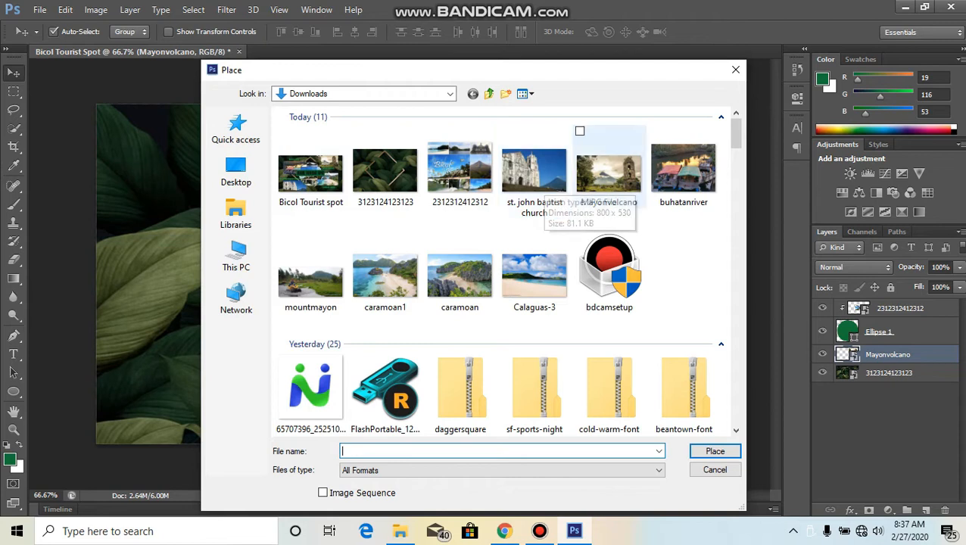
{"action": "left_click", "coordinate": [684, 171]}
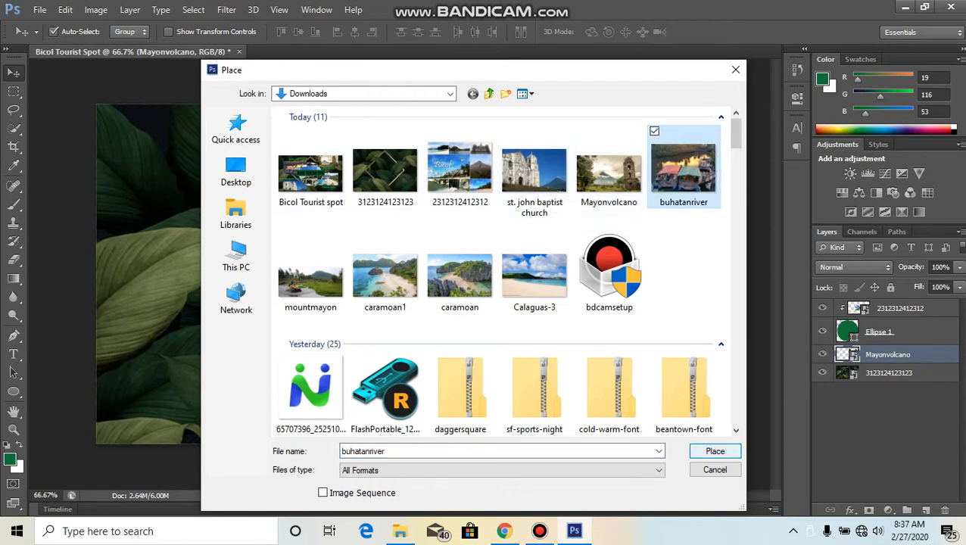
{"action": "left_click", "coordinate": [714, 450]}
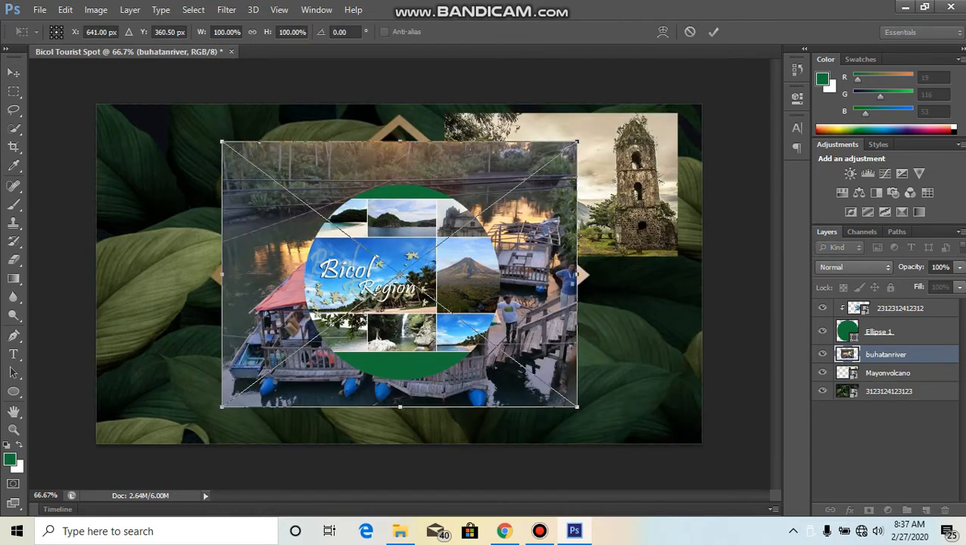
{"action": "left_click_drag", "start_coordinate": [222, 142], "coordinate": [346, 303]}
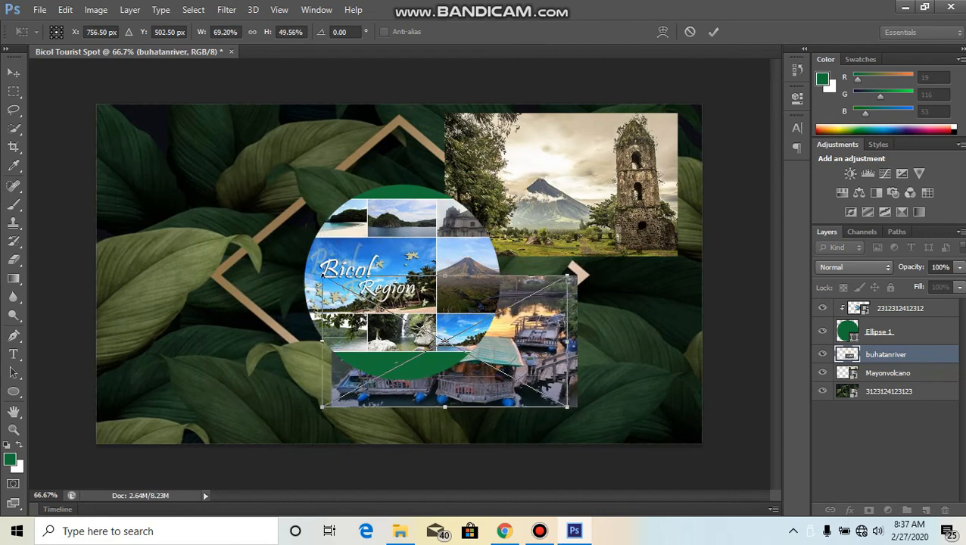
{"action": "left_click_drag", "start_coordinate": [554, 299], "coordinate": [335, 199]}
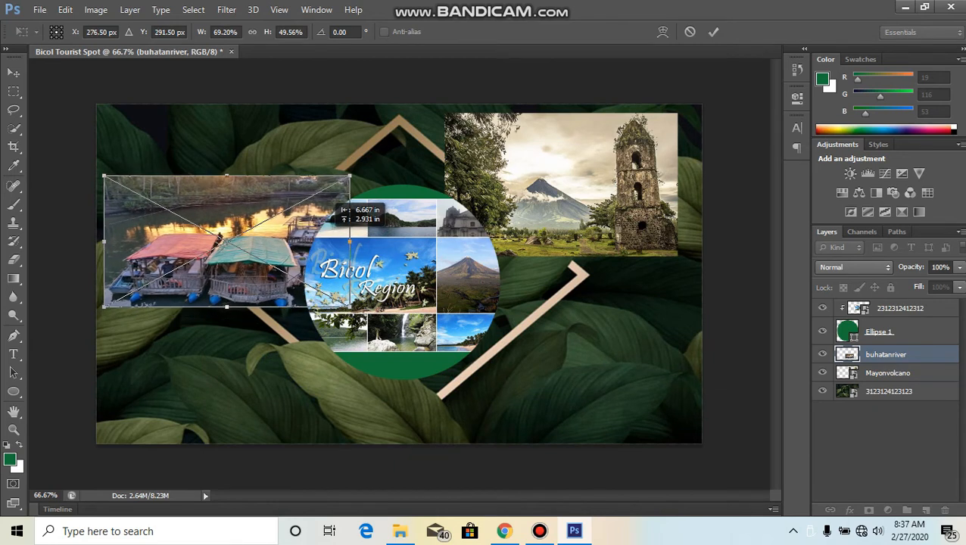
{"action": "left_click_drag", "start_coordinate": [335, 199], "coordinate": [338, 193]}
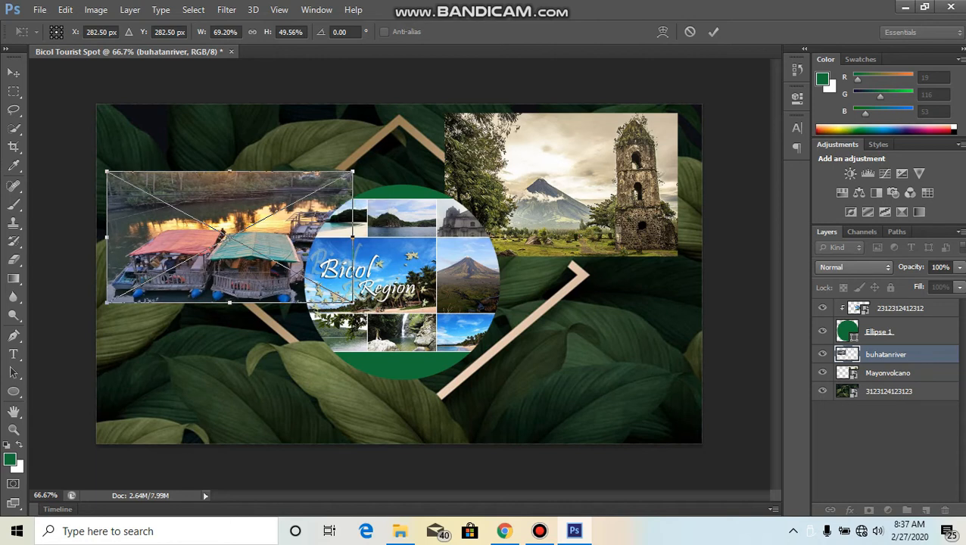
{"action": "key", "text": "Return"}
Place the st. john baptist church photo directly below the Mayonvolcano photo, scaled to 61.5% by about 49.6% and aligned with its sides
{"action": "left_click", "coordinate": [39, 9]}
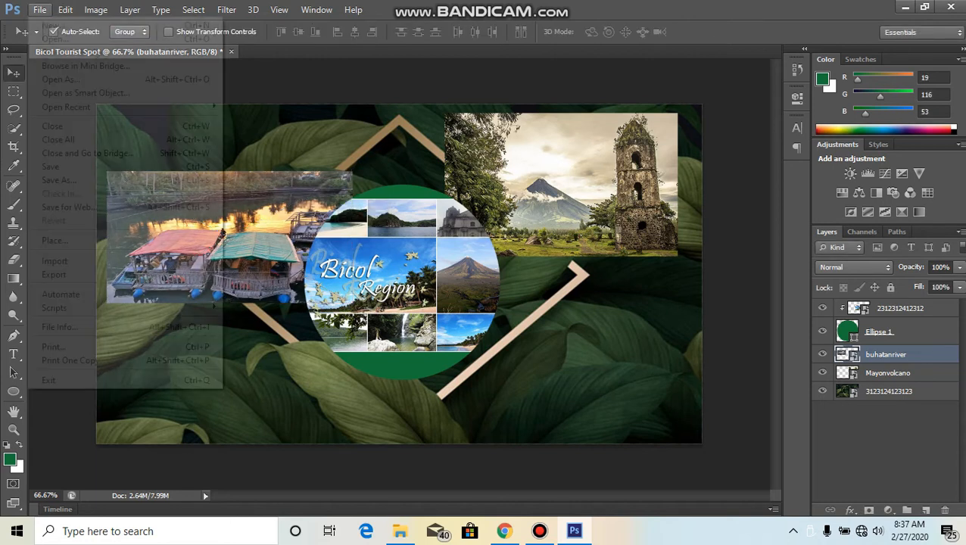
{"action": "left_click", "coordinate": [55, 240]}
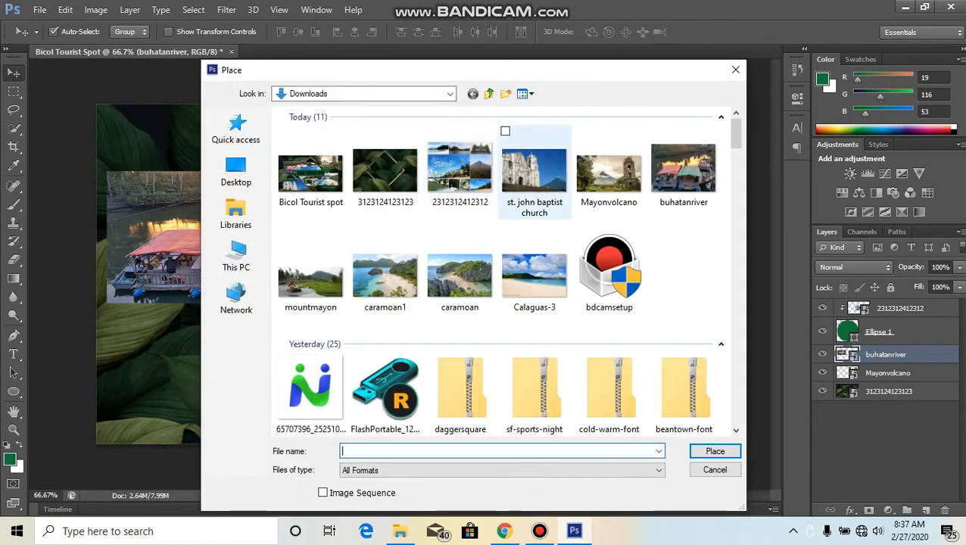
{"action": "left_click", "coordinate": [524, 183]}
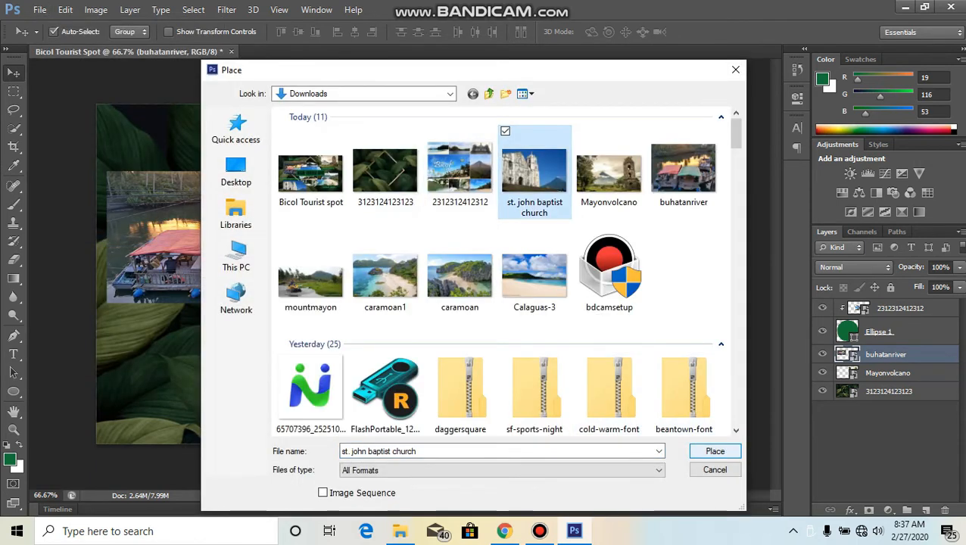
{"action": "left_click", "coordinate": [714, 452]}
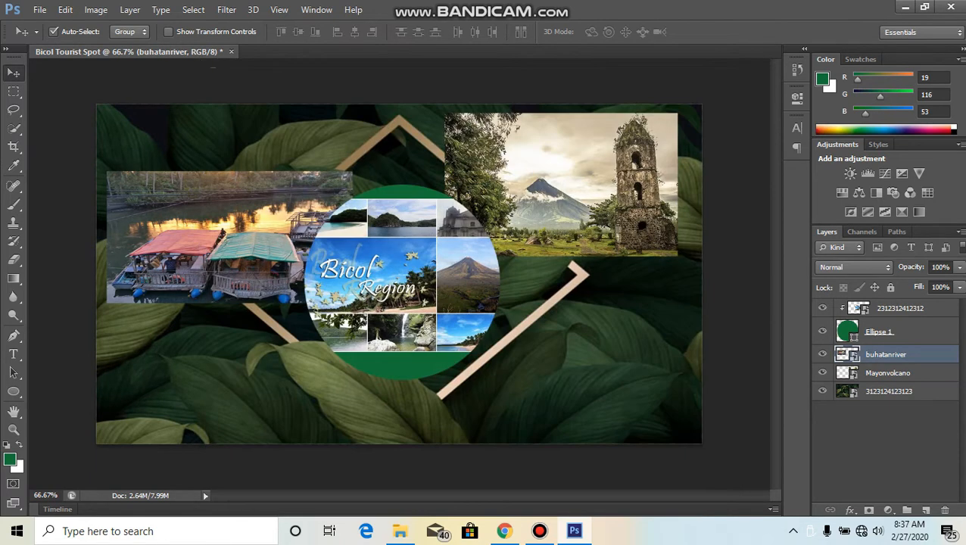
{"action": "left_click_drag", "start_coordinate": [211, 153], "coordinate": [378, 277]}
{"action": "left_click_drag", "start_coordinate": [575, 333], "coordinate": [665, 348]}
{"action": "left_click_drag", "start_coordinate": [465, 352], "coordinate": [445, 352]}
{"action": "left_click_drag", "start_coordinate": [445, 352], "coordinate": [445, 352]}
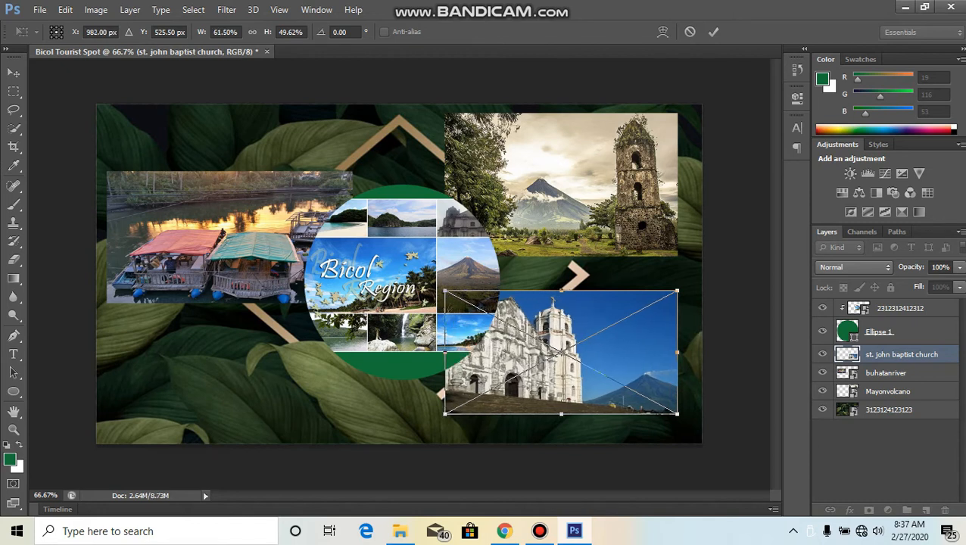
{"action": "left_click_drag", "start_coordinate": [646, 327], "coordinate": [646, 333]}
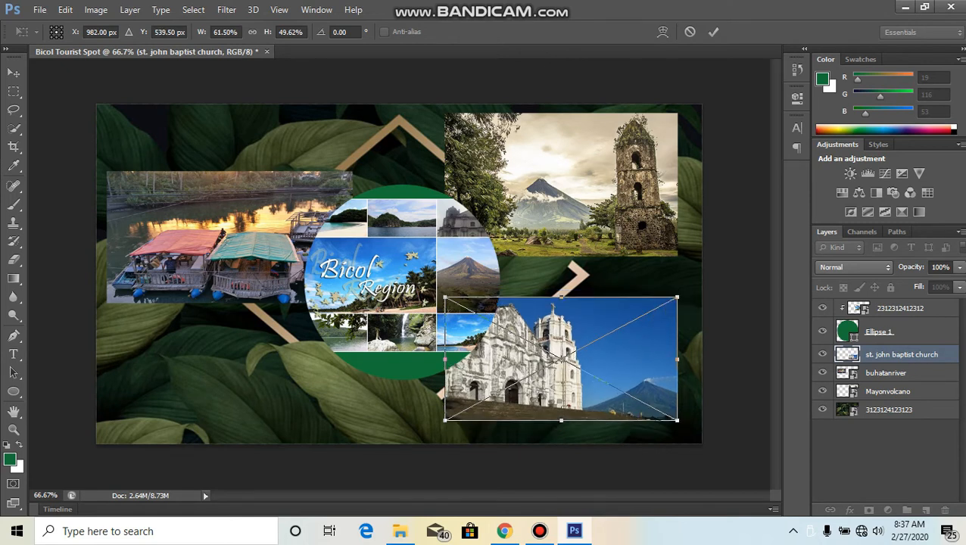
{"action": "key", "text": "Return"}
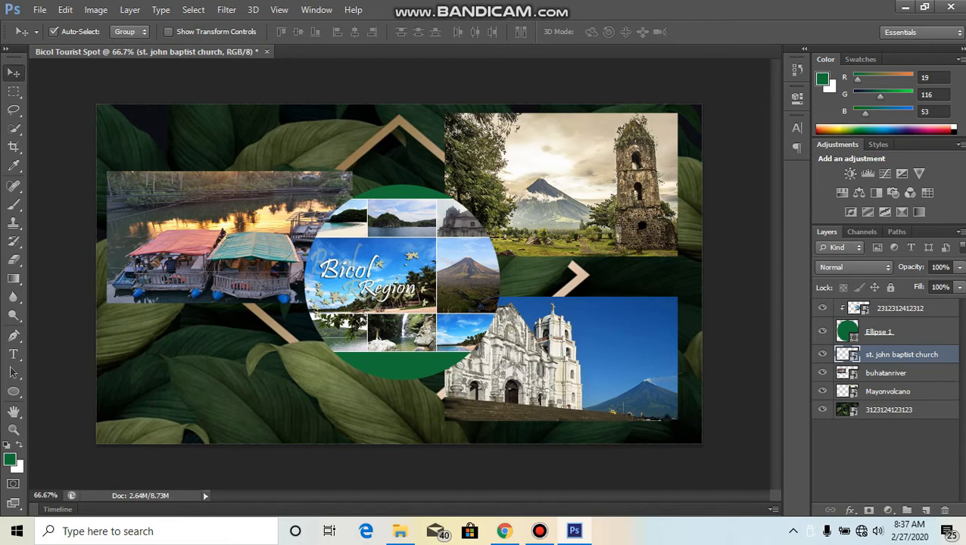
Move the buhatanriver photo up slightly and place the caramoan1 photo below it, scaled to about 32.3% by 25%
{"action": "left_click", "coordinate": [885, 373]}
{"action": "left_click_drag", "start_coordinate": [257, 200], "coordinate": [254, 179]}
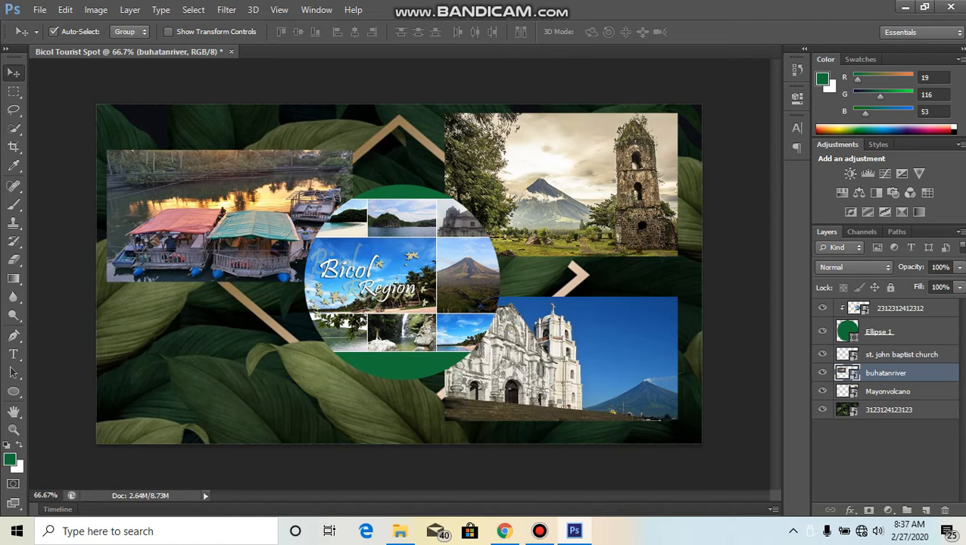
{"action": "left_click", "coordinate": [39, 9]}
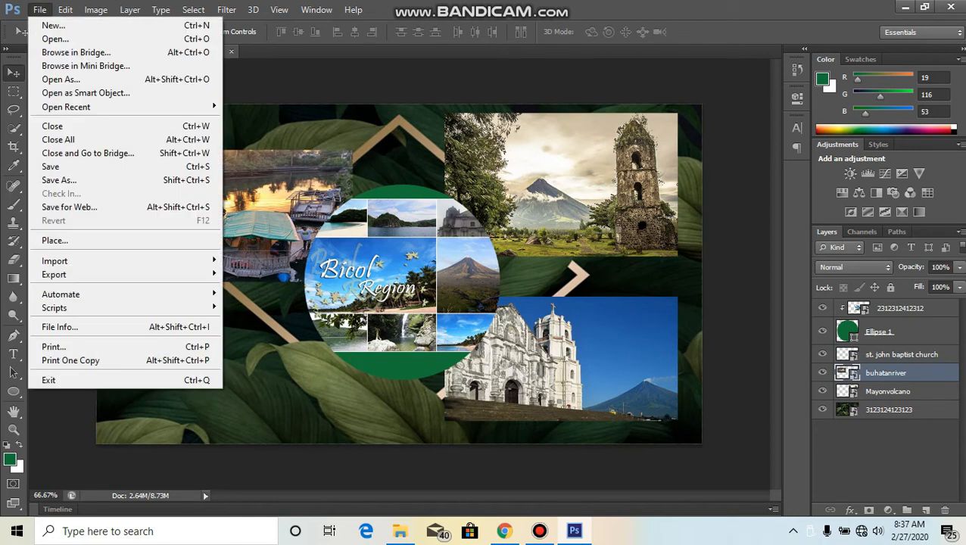
{"action": "left_click", "coordinate": [54, 240]}
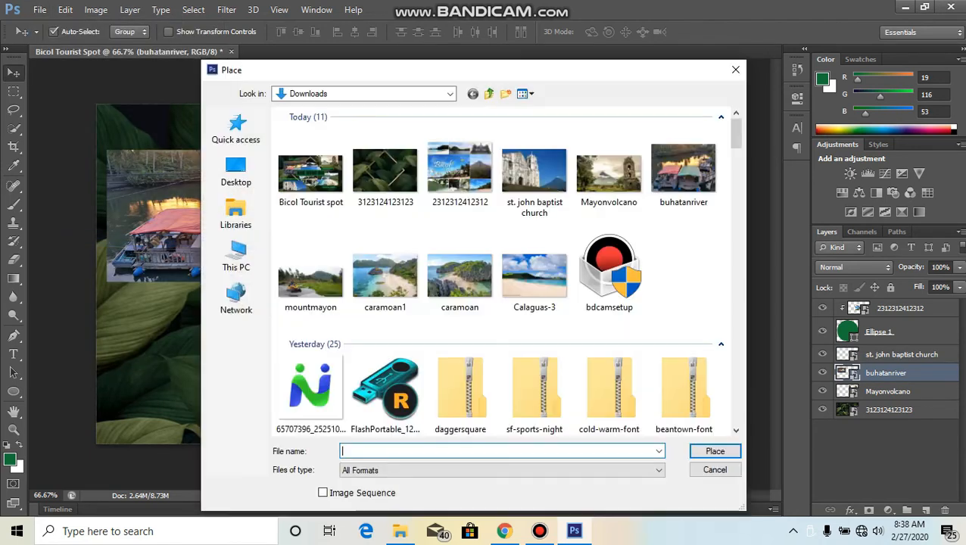
{"action": "left_click", "coordinate": [385, 276]}
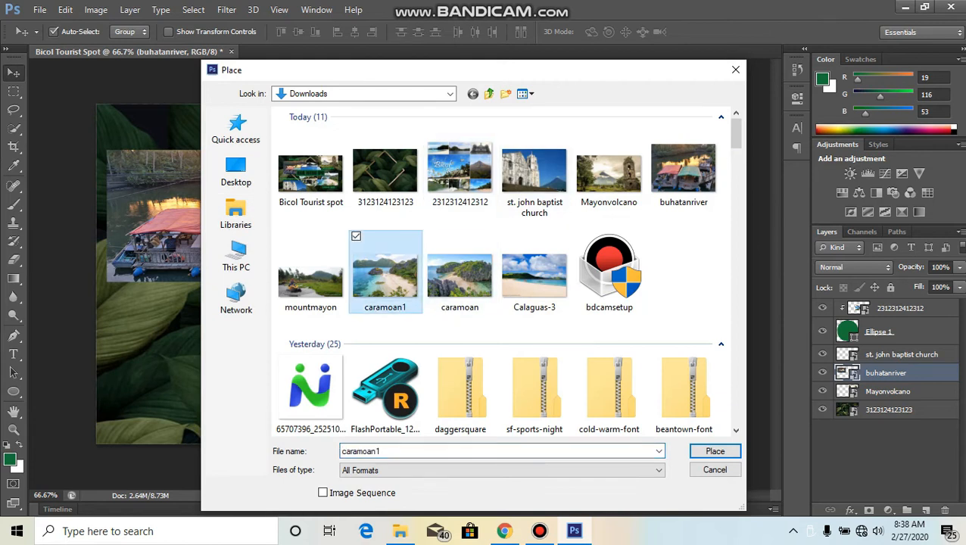
{"action": "left_click", "coordinate": [714, 451]}
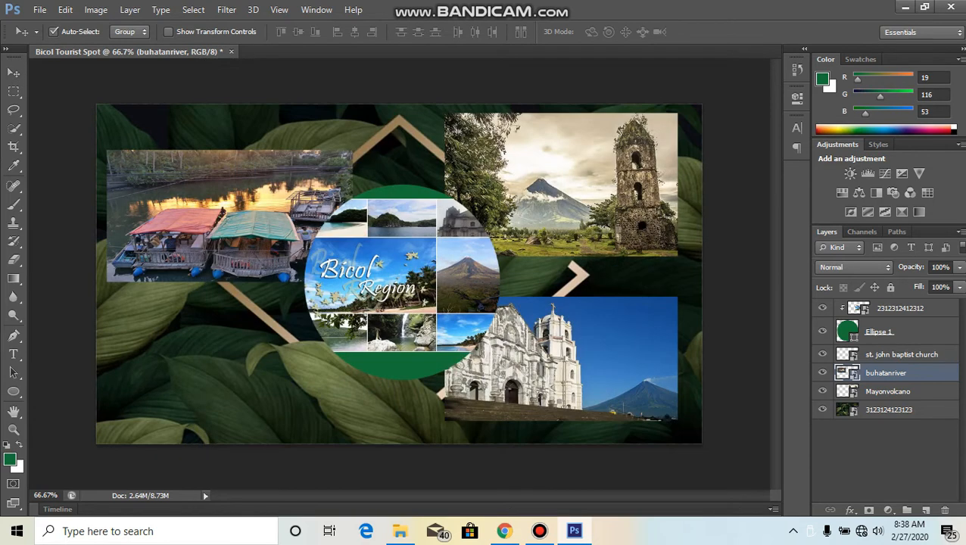
{"action": "left_click_drag", "start_coordinate": [144, 105], "coordinate": [411, 321]}
{"action": "left_click_drag", "start_coordinate": [437, 375], "coordinate": [134, 361]}
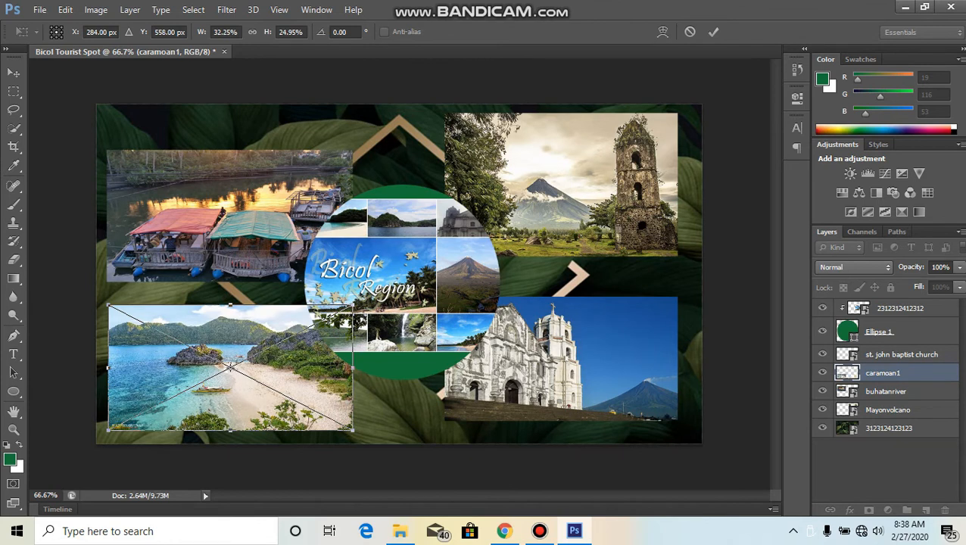
{"action": "key", "text": "Return"}
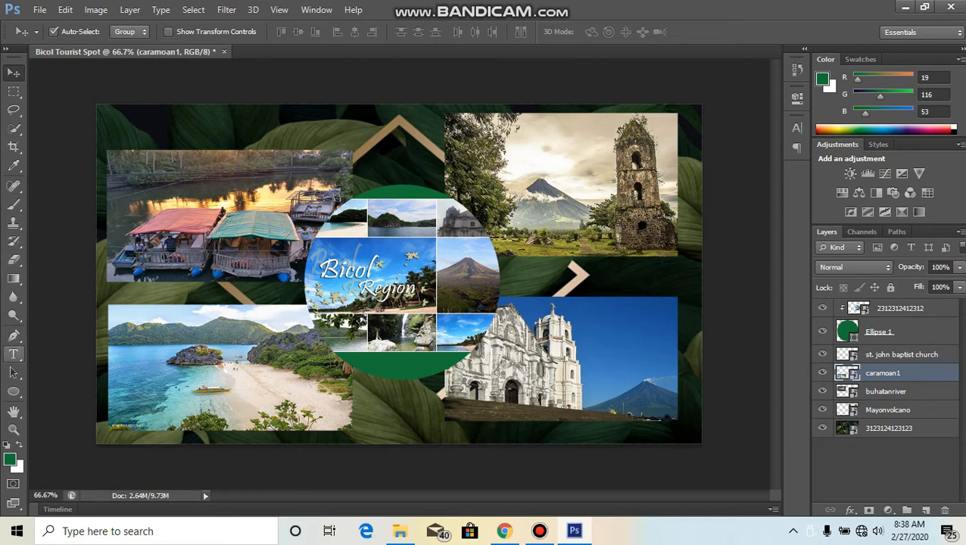
Add the green text BICOL TOURIST SPOT over the collage in Antonio Regular at 60 pt
{"action": "left_click", "coordinate": [14, 353]}
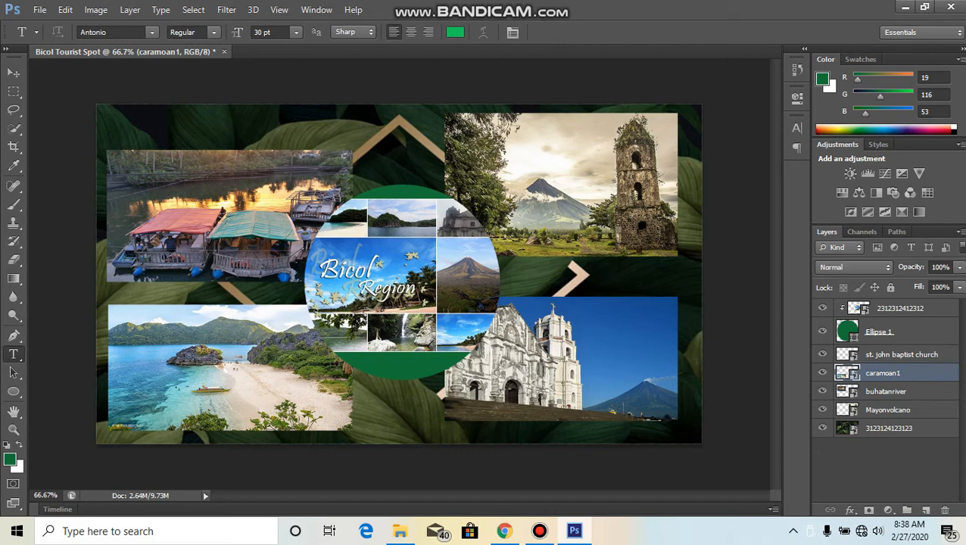
{"action": "left_click", "coordinate": [296, 31]}
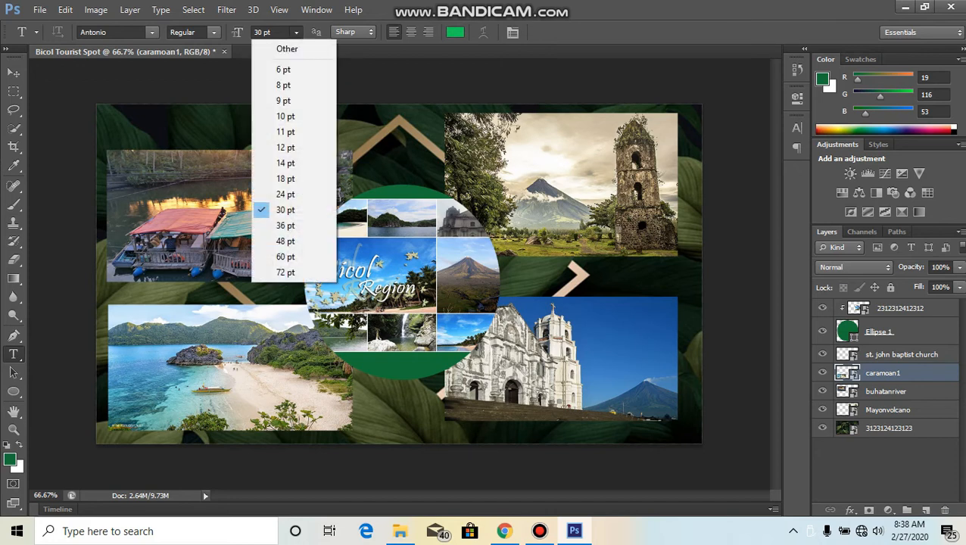
{"action": "left_click", "coordinate": [286, 256]}
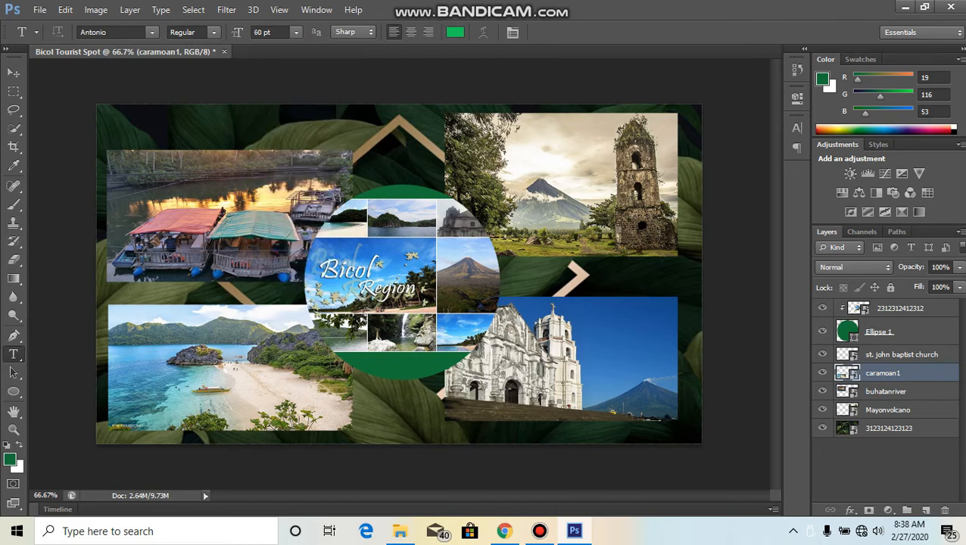
{"action": "left_click", "coordinate": [152, 31]}
{"action": "left_click", "coordinate": [152, 32]}
{"action": "left_click", "coordinate": [321, 270]}
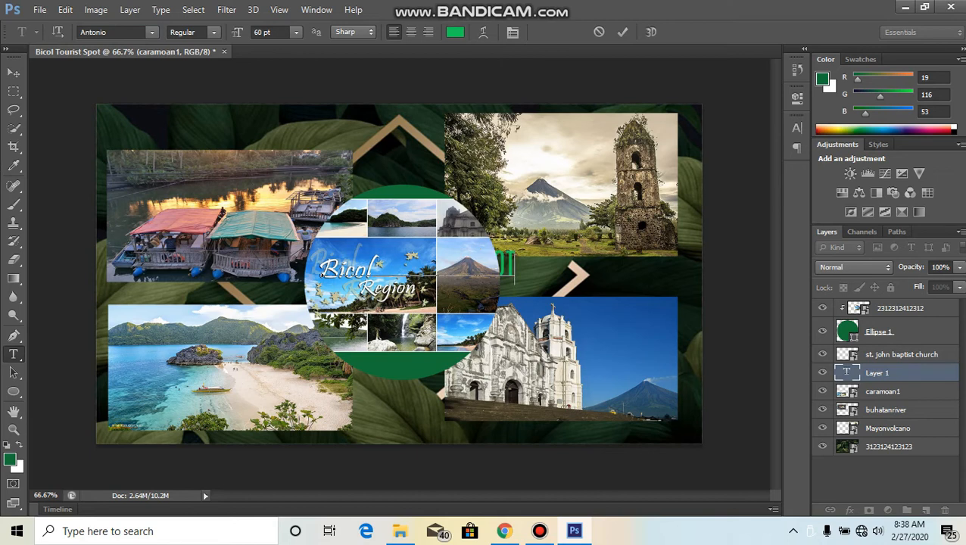
{"action": "key", "text": "ctrl+Return"}
Move the BICOL TOURIST SPOT layer to the top of the layer stack and centre the text across the circle
{"action": "left_click_drag", "start_coordinate": [901, 371], "coordinate": [901, 306]}
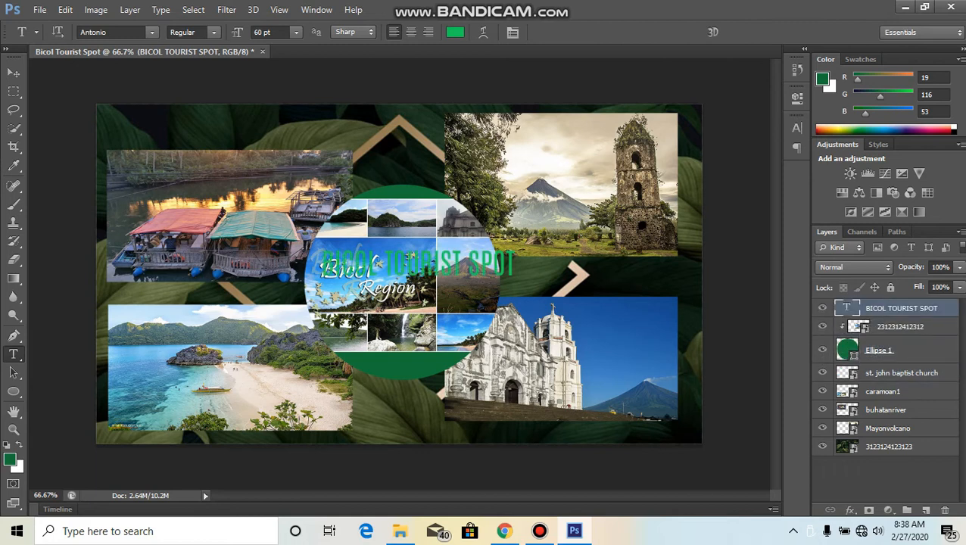
{"action": "left_click", "coordinate": [451, 262]}
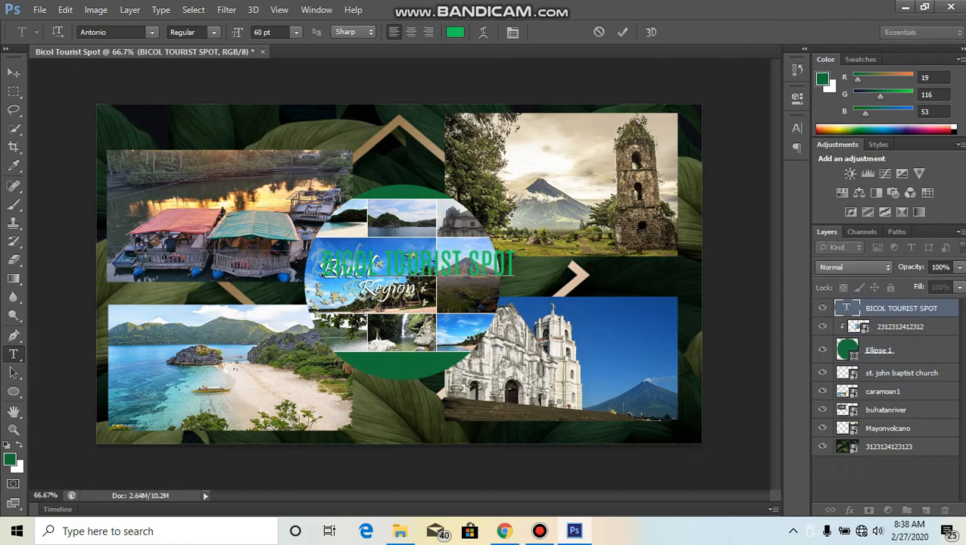
{"action": "left_click", "coordinate": [480, 264]}
{"action": "left_click_drag", "start_coordinate": [462, 309], "coordinate": [445, 324]}
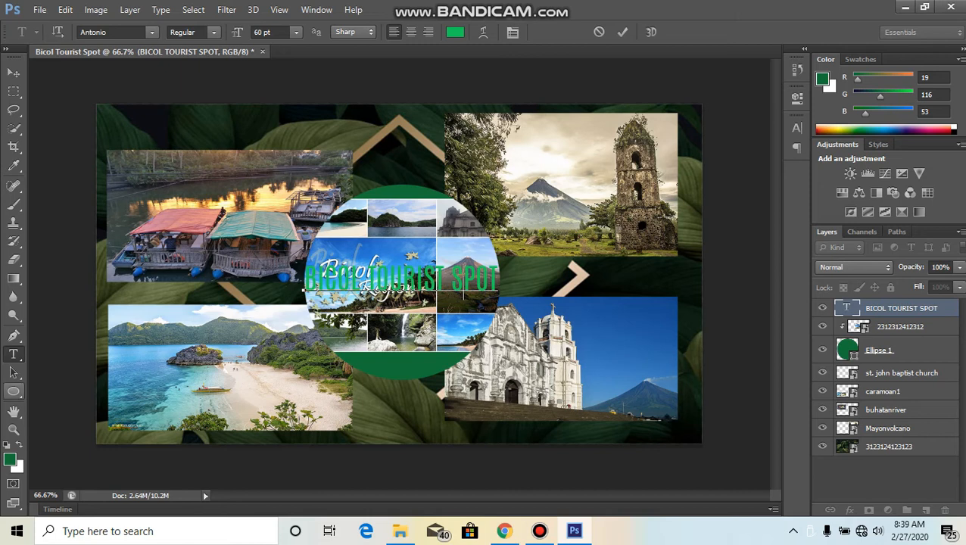
Draw a dark green rectangle about 422 × 59 px across the circle's middle and stack it directly beneath the BICOL TOURIST SPOT text
{"action": "left_click", "coordinate": [14, 391]}
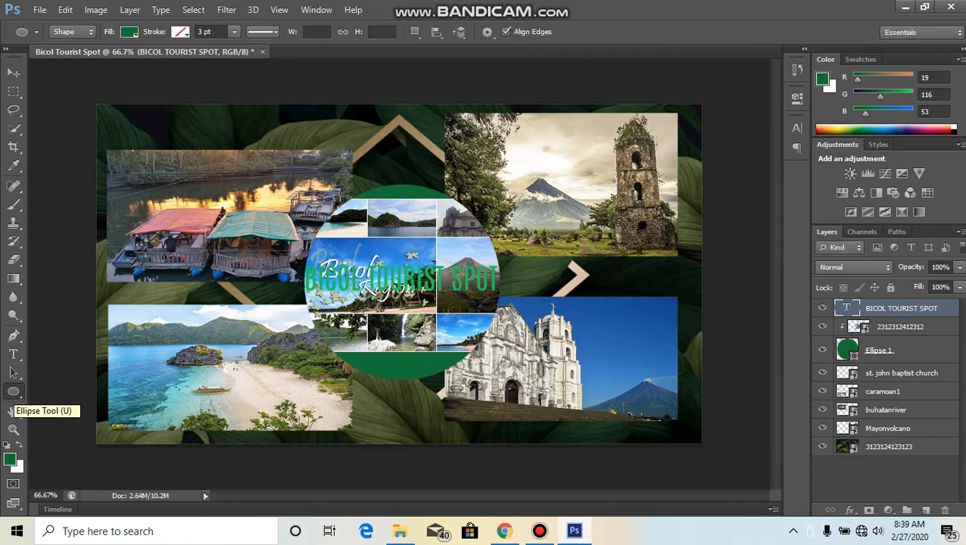
{"action": "right_click", "coordinate": [13, 392]}
{"action": "left_click", "coordinate": [87, 455]}
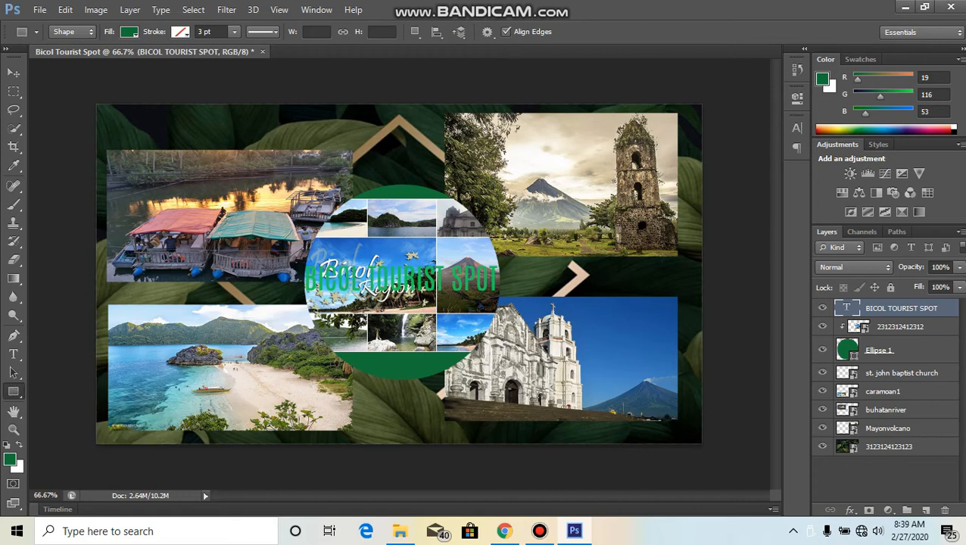
{"action": "left_click_drag", "start_coordinate": [303, 294], "coordinate": [502, 292]}
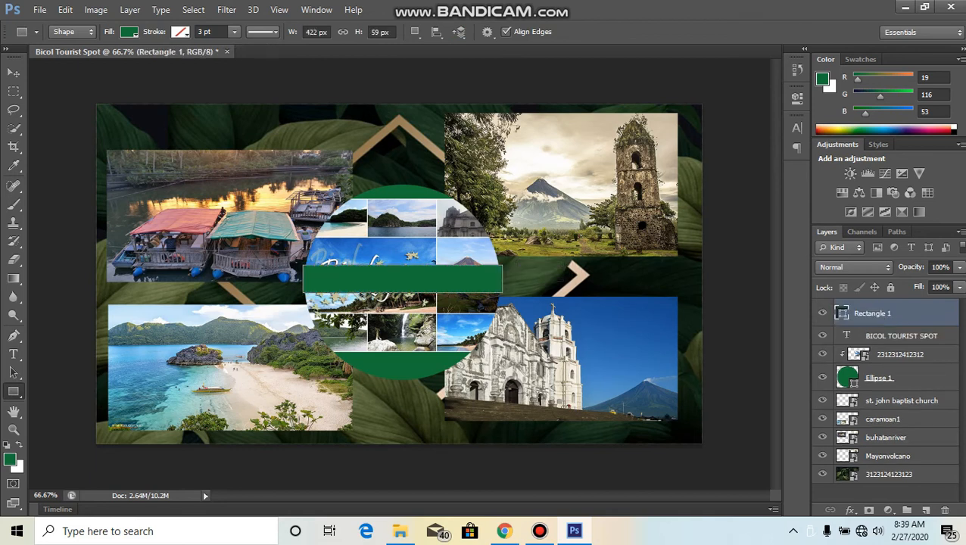
{"action": "left_click_drag", "start_coordinate": [867, 313], "coordinate": [878, 344]}
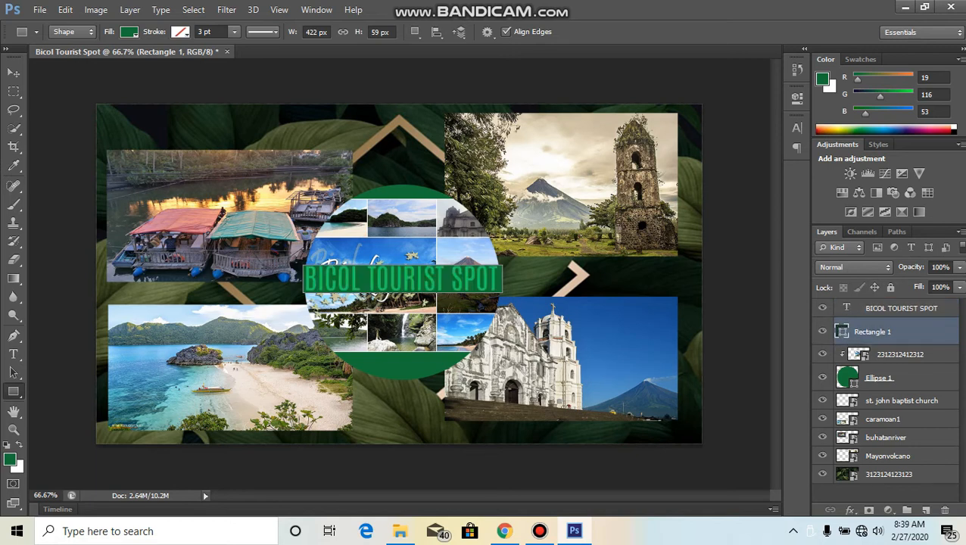
Give the BICOL TOURIST SPOT text layer a drop shadow with the default settings
{"action": "left_click", "coordinate": [899, 309]}
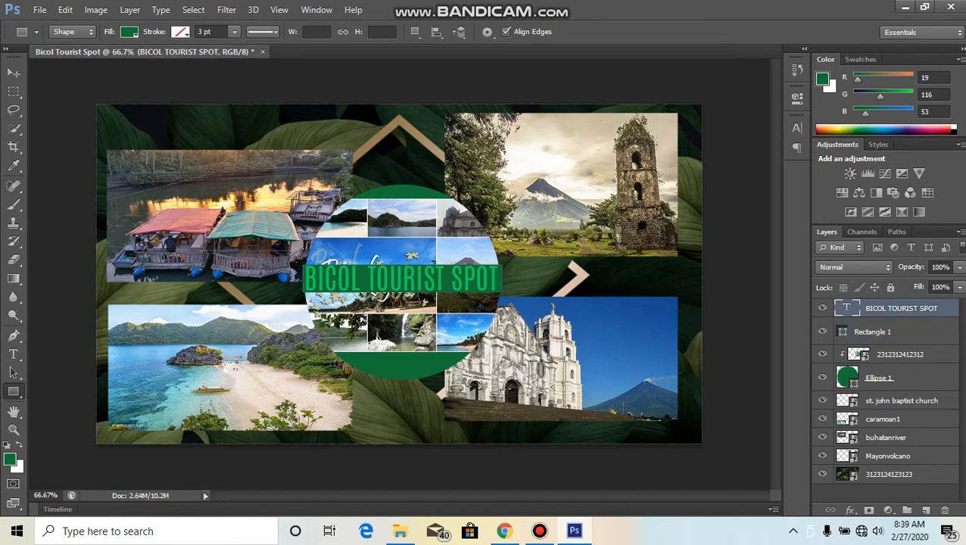
{"action": "left_click", "coordinate": [872, 332]}
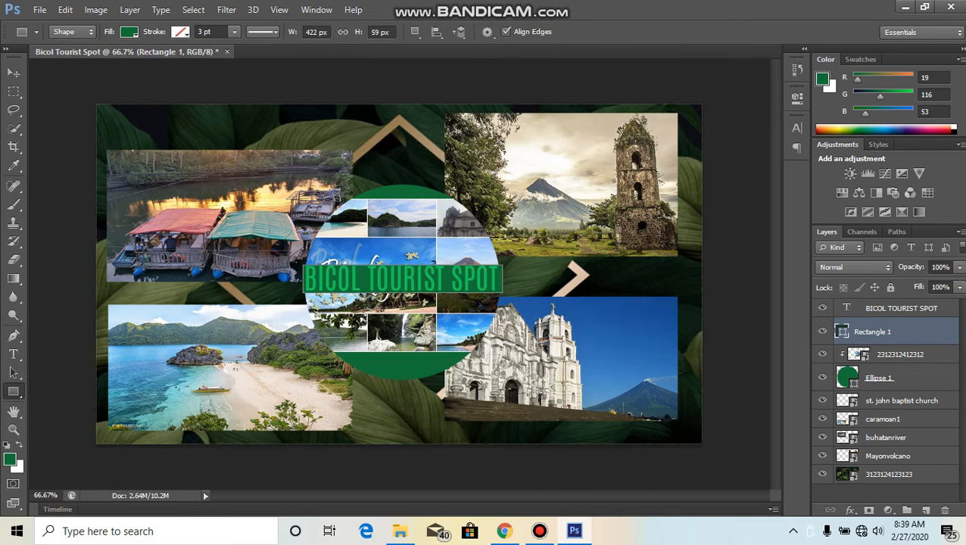
{"action": "left_click", "coordinate": [901, 308]}
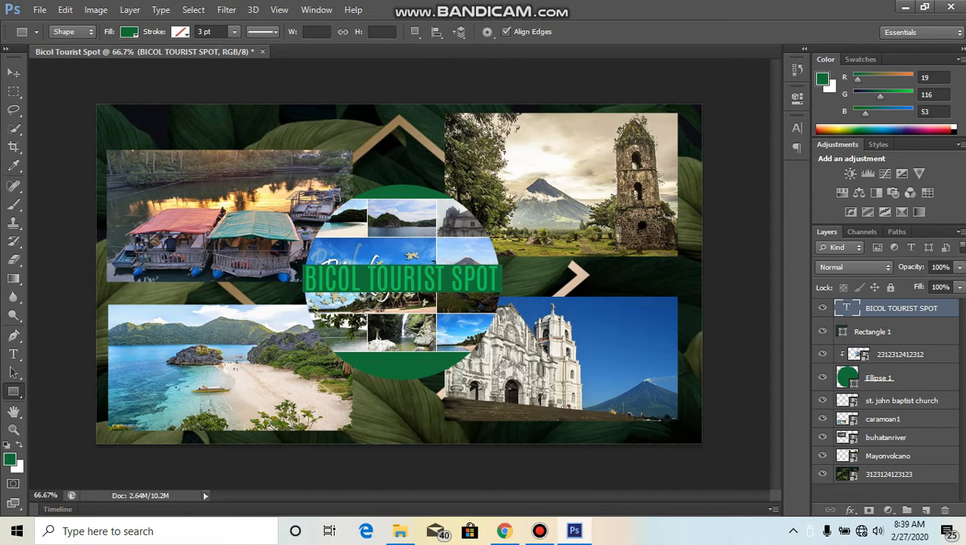
{"action": "double_click", "coordinate": [947, 309]}
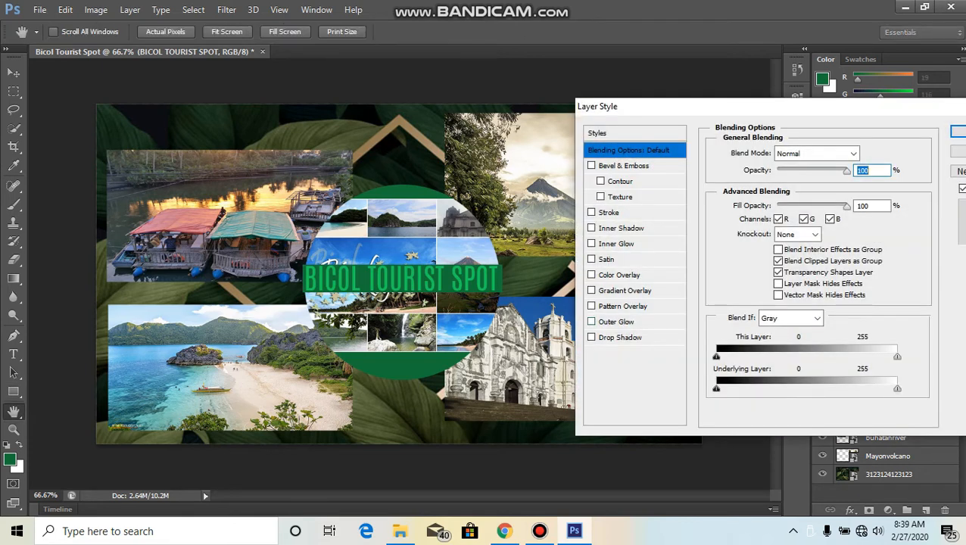
{"action": "left_click", "coordinate": [620, 337]}
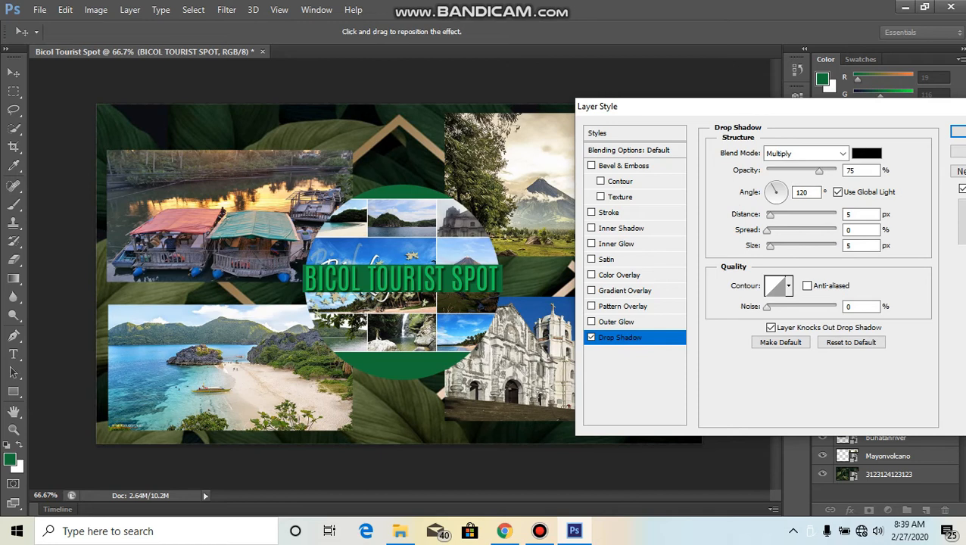
{"action": "left_click", "coordinate": [958, 132]}
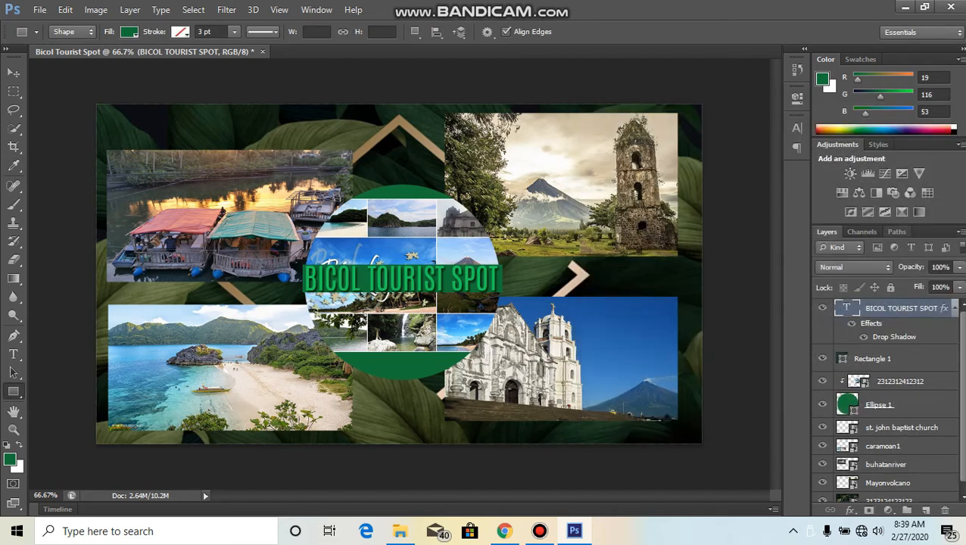
Add the green caption BUHATAN RIVER in Antonio Regular at 30 pt and centre it just above the river photo
{"action": "left_click", "coordinate": [13, 354]}
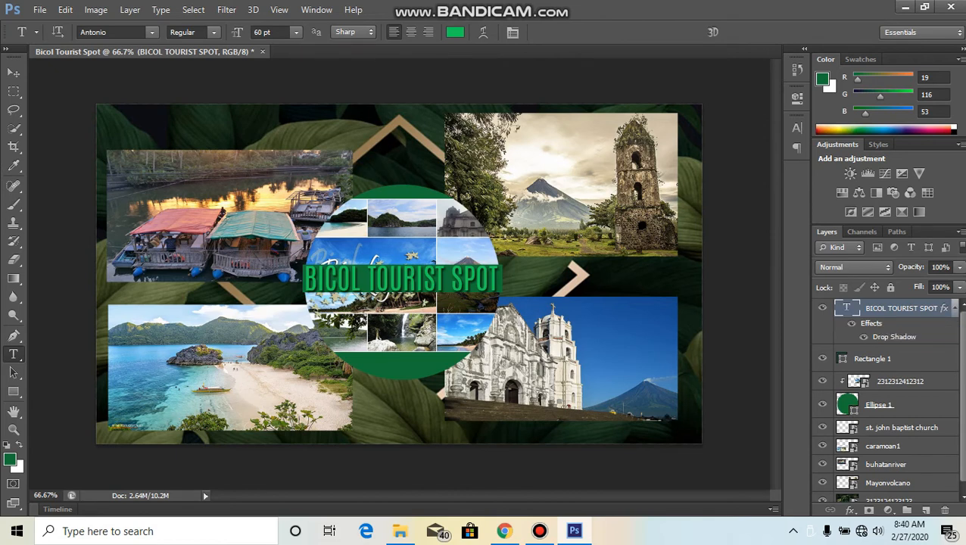
{"action": "left_click", "coordinate": [142, 120]}
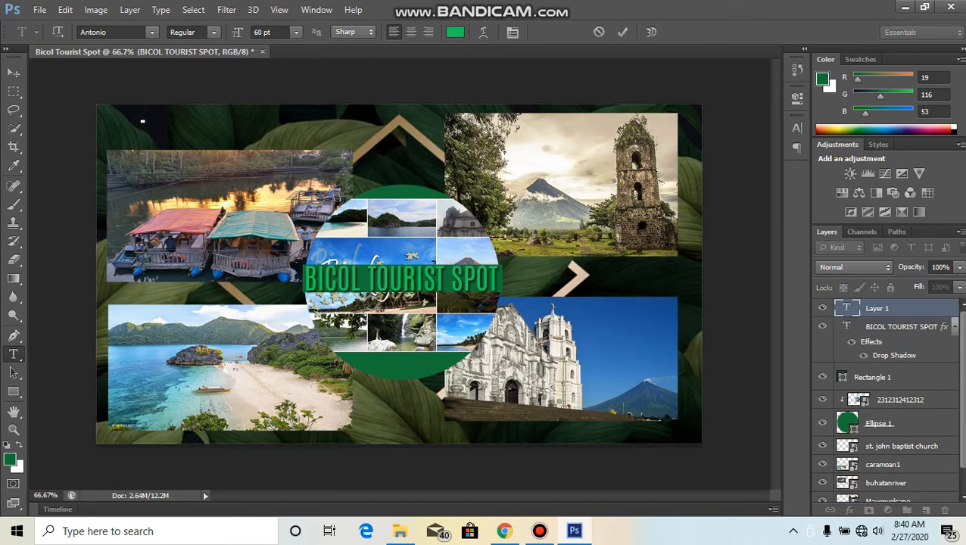
{"action": "left_click", "coordinate": [296, 32]}
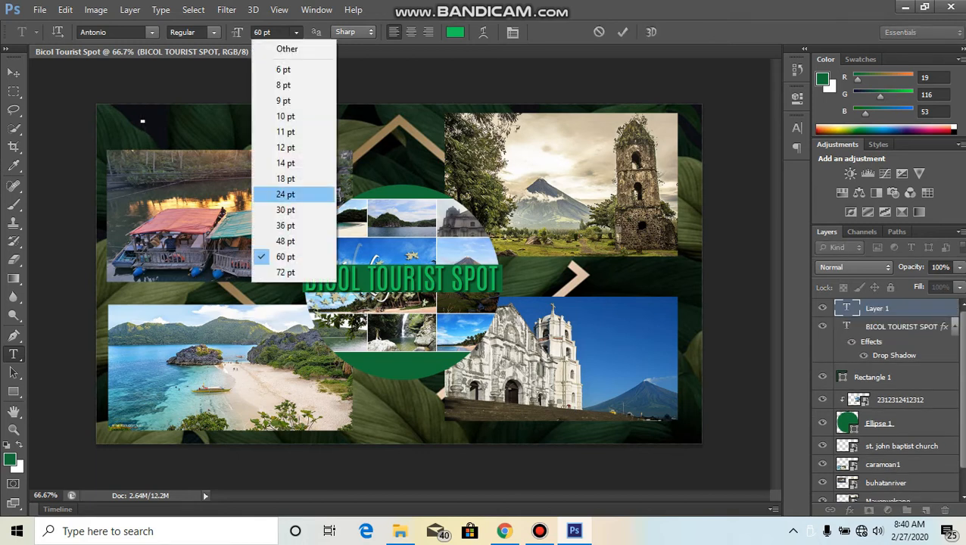
{"action": "left_click", "coordinate": [285, 209]}
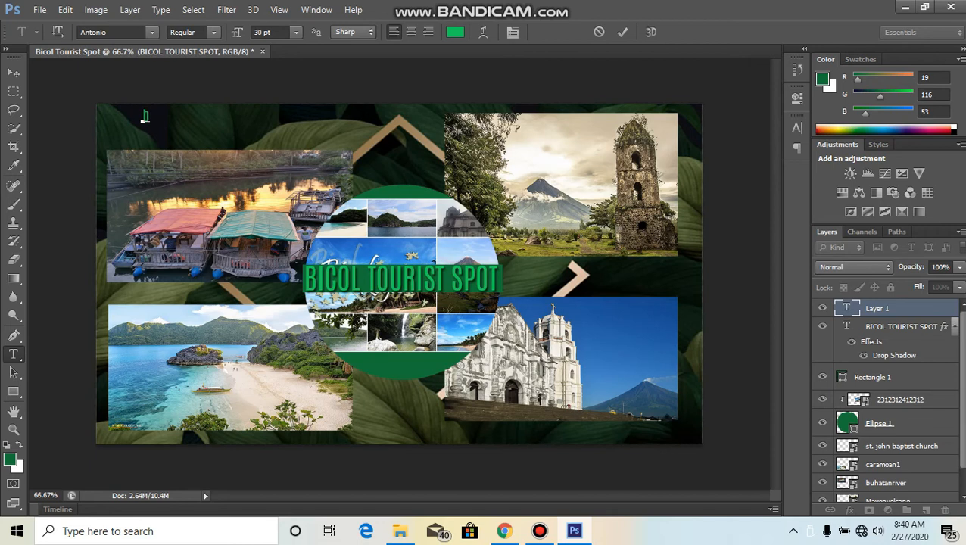
{"action": "type", "text": "BUHATAN RIVER"}
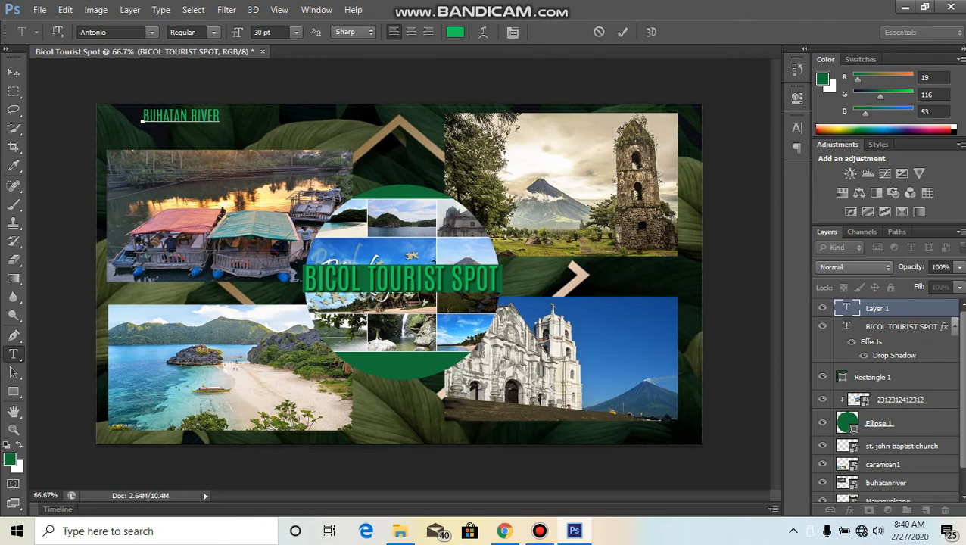
{"action": "left_click_drag", "start_coordinate": [185, 139], "coordinate": [227, 158]}
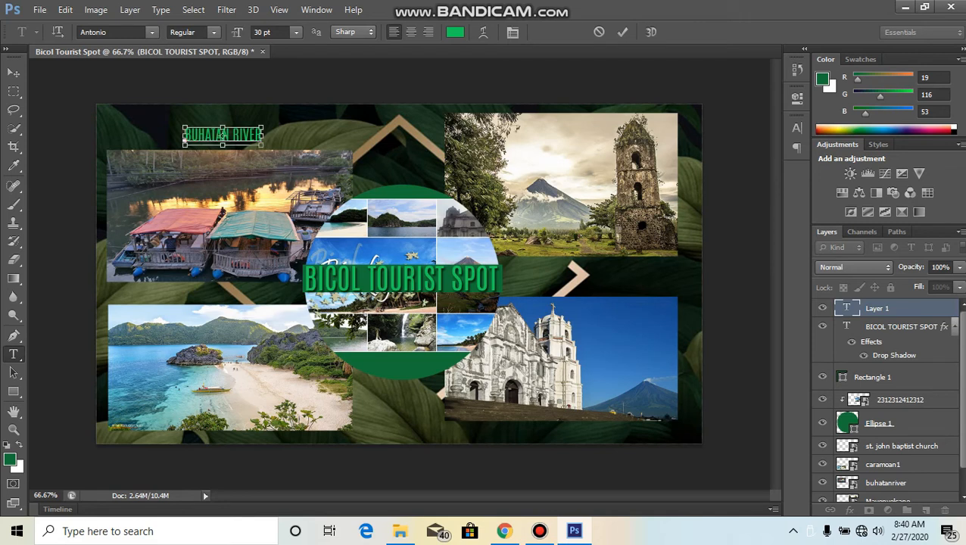
{"action": "key", "text": "ctrl+Return"}
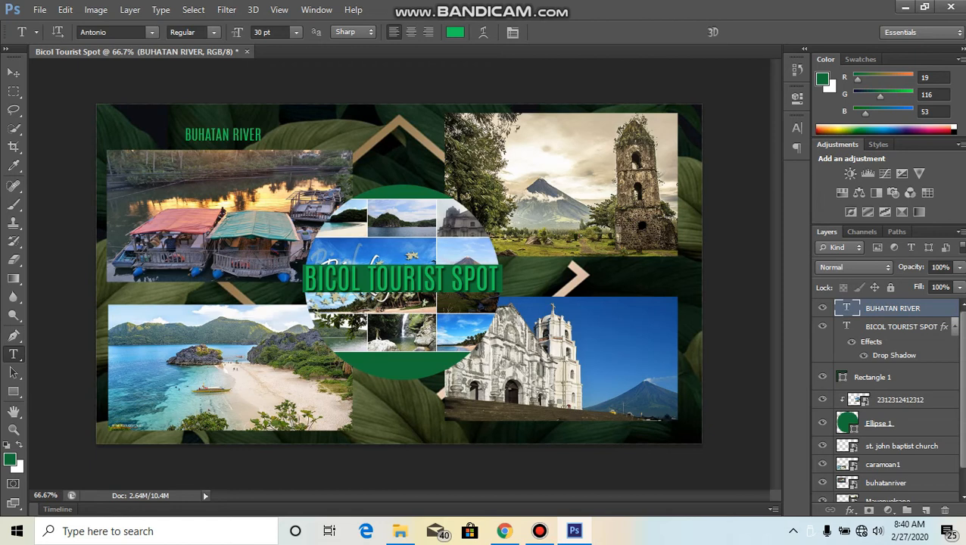
{"action": "left_click", "coordinate": [260, 135]}
{"action": "key", "text": "ctrl+Return"}
Give the BUHATAN RIVER caption a drop shadow with the default settings
{"action": "double_click", "coordinate": [939, 308]}
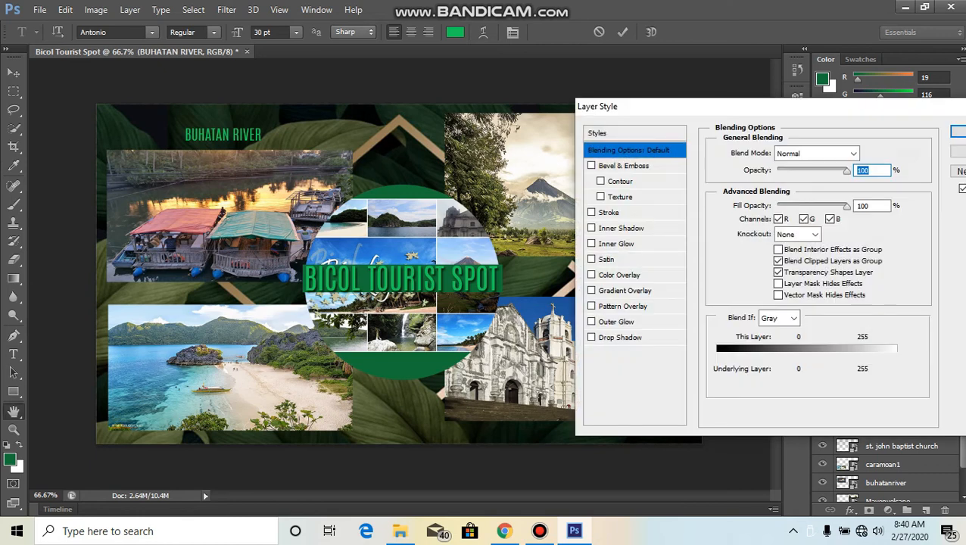
{"action": "left_click", "coordinate": [620, 337]}
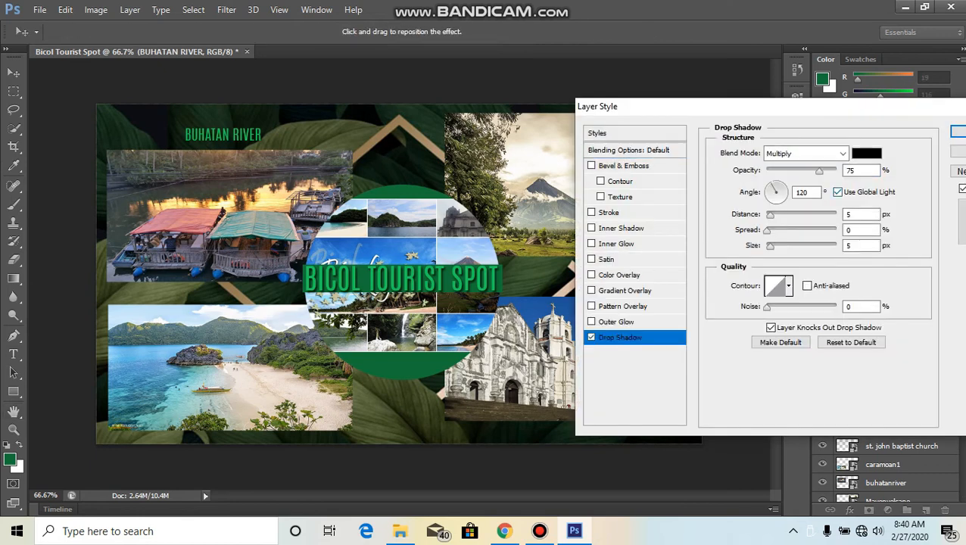
{"action": "key", "text": "Return"}
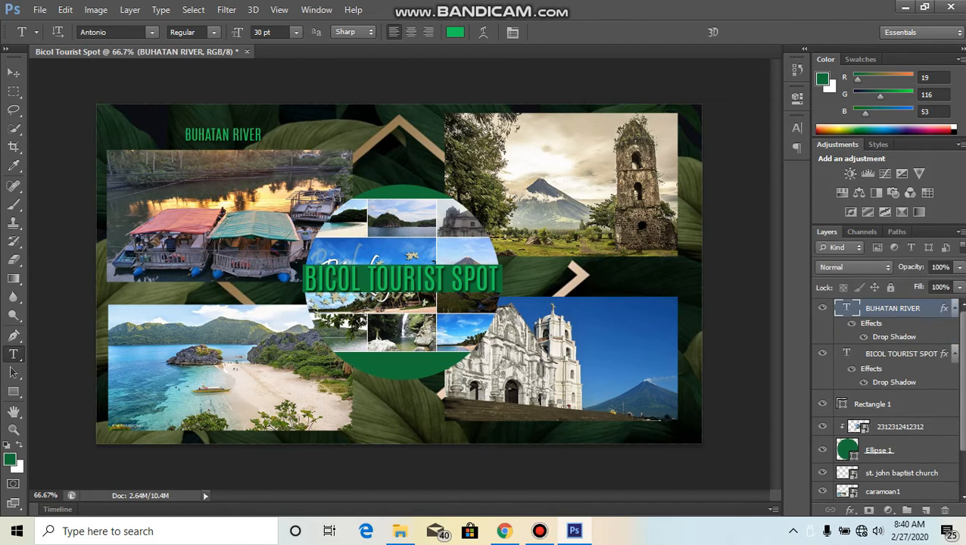
Add the 30 pt green caption MAYON VOLCANO centred in the gap below the volcano photo, with a default drop shadow
{"action": "left_click", "coordinate": [544, 267]}
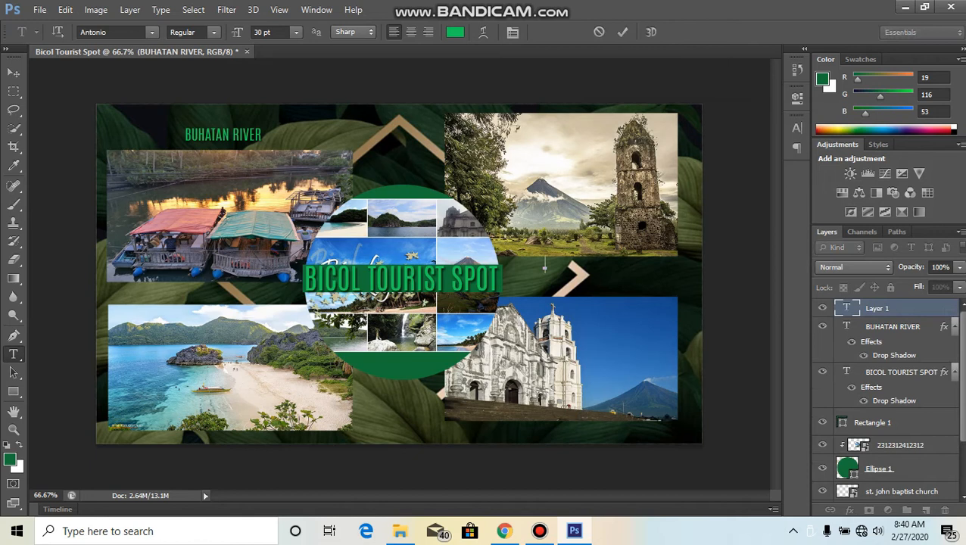
{"action": "type", "text": "MAYON VOLCANO"}
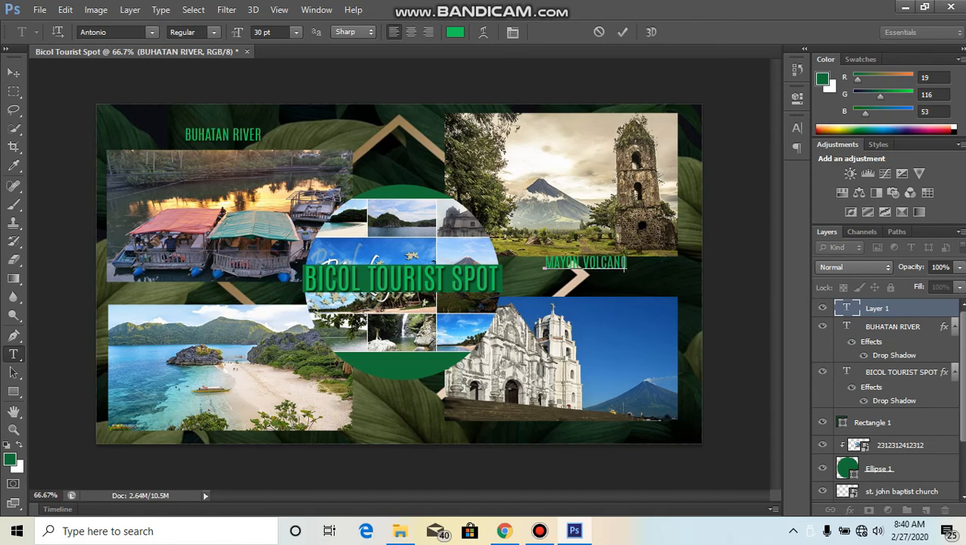
{"action": "left_click_drag", "start_coordinate": [588, 284], "coordinate": [581, 293]}
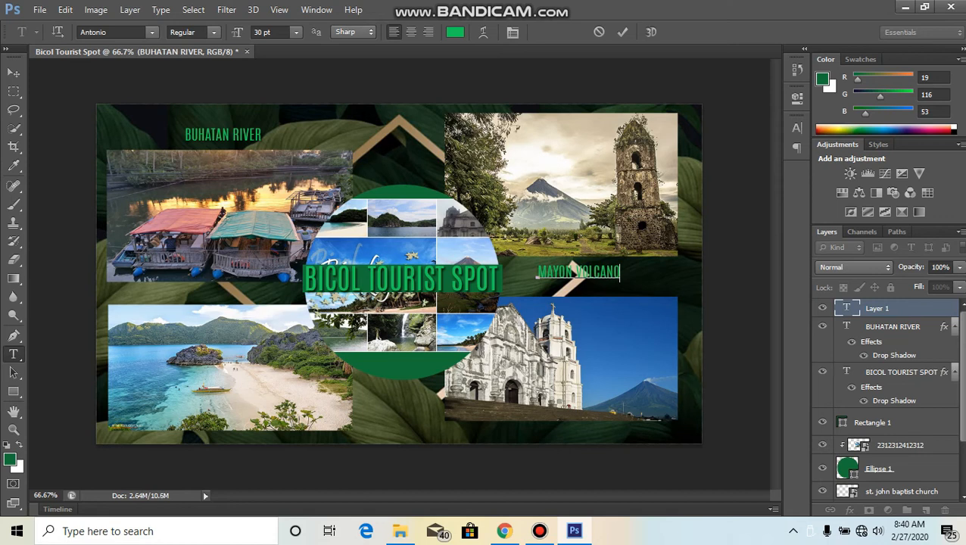
{"action": "left_click", "coordinate": [14, 412]}
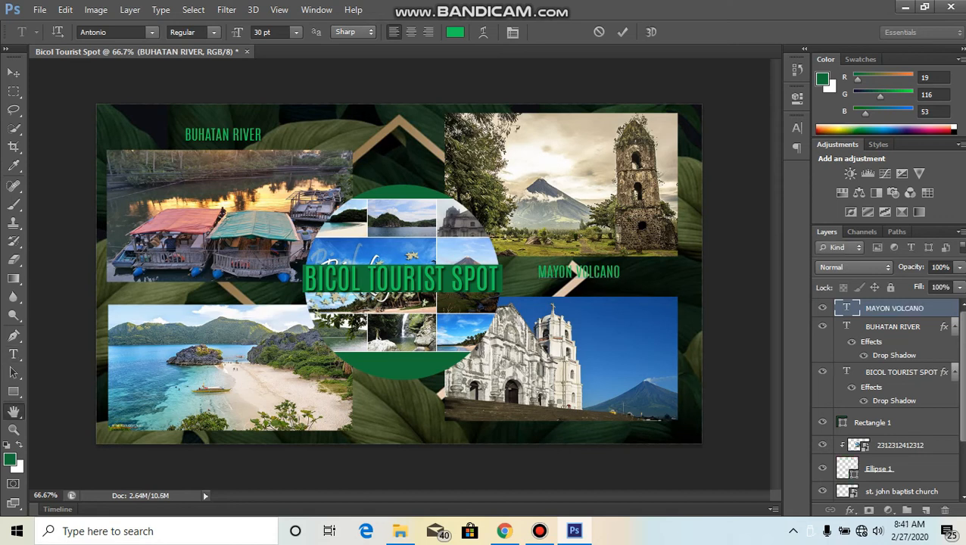
{"action": "double_click", "coordinate": [940, 309]}
{"action": "left_click", "coordinate": [592, 338]}
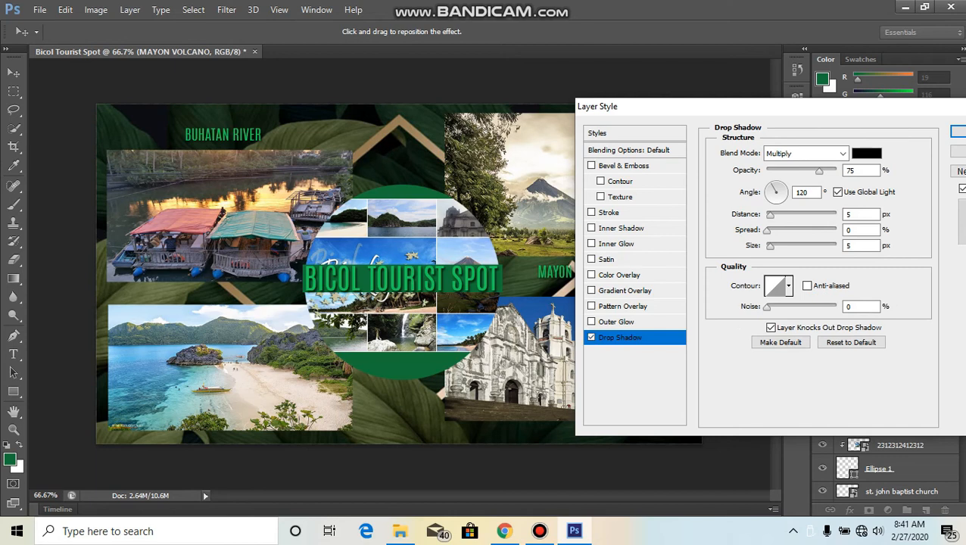
{"action": "left_click", "coordinate": [958, 132]}
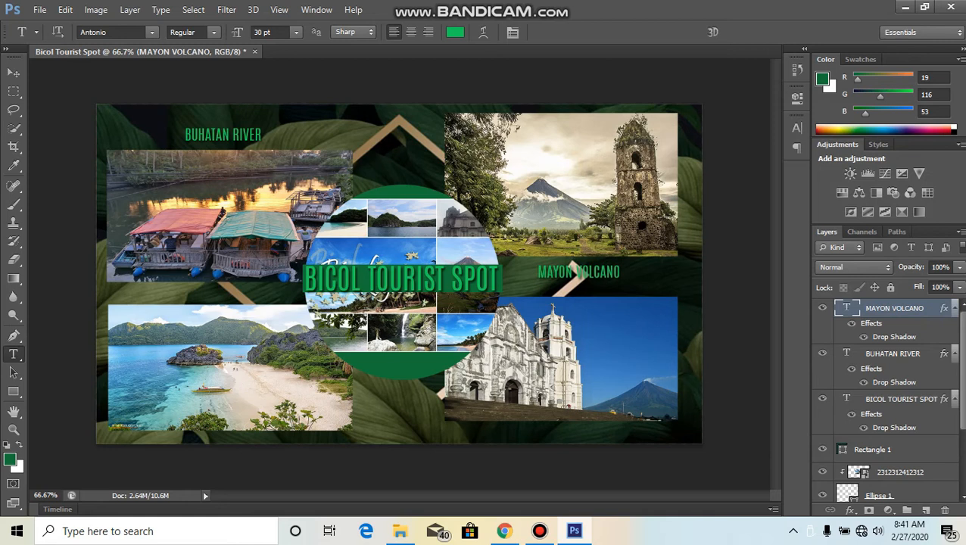
Add the 30 pt green caption CARAMOAN ISLAND in the gap above the beach photo, with a default drop shadow
{"action": "left_click", "coordinate": [177, 288]}
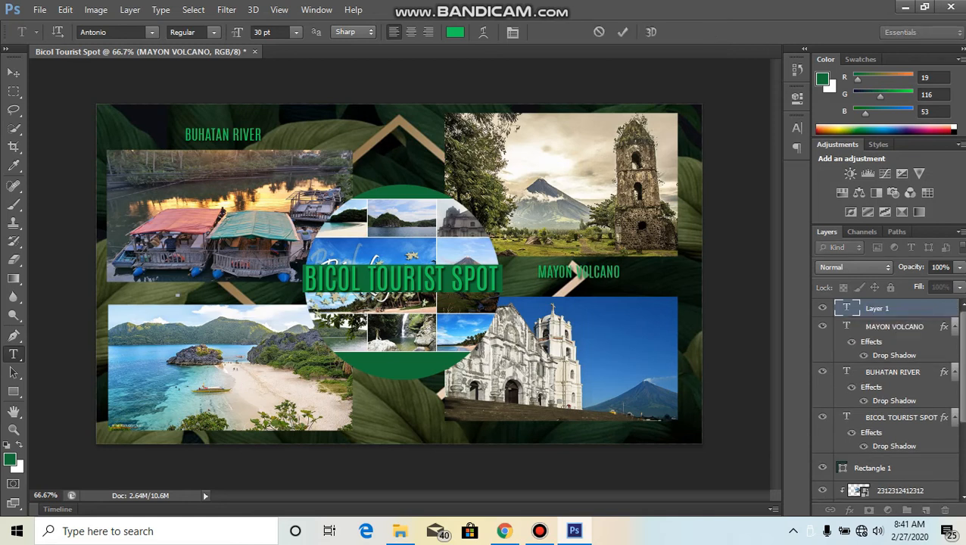
{"action": "type", "text": "CARAMOA"}
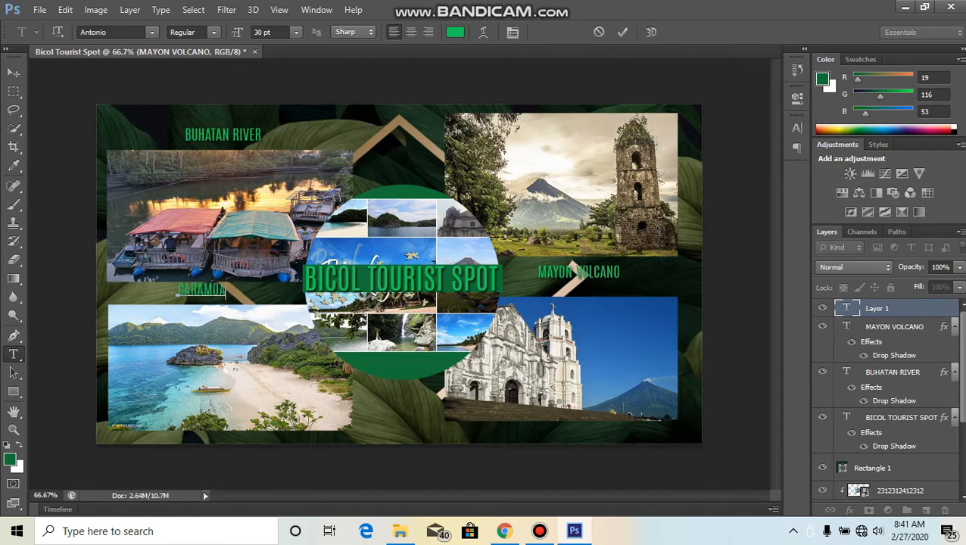
{"action": "type", "text": "N ISLAND"}
{"action": "left_click", "coordinate": [14, 72]}
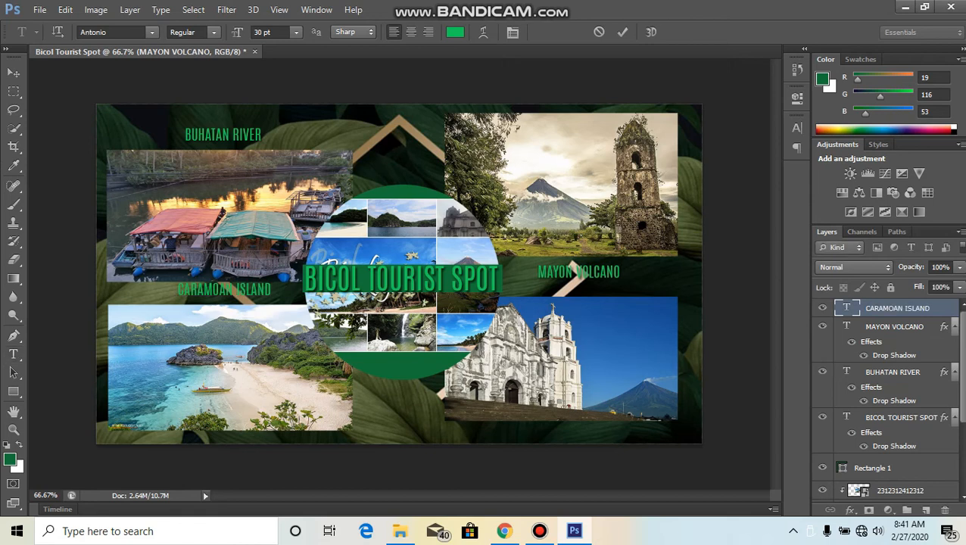
{"action": "double_click", "coordinate": [941, 309]}
{"action": "left_click", "coordinate": [620, 338]}
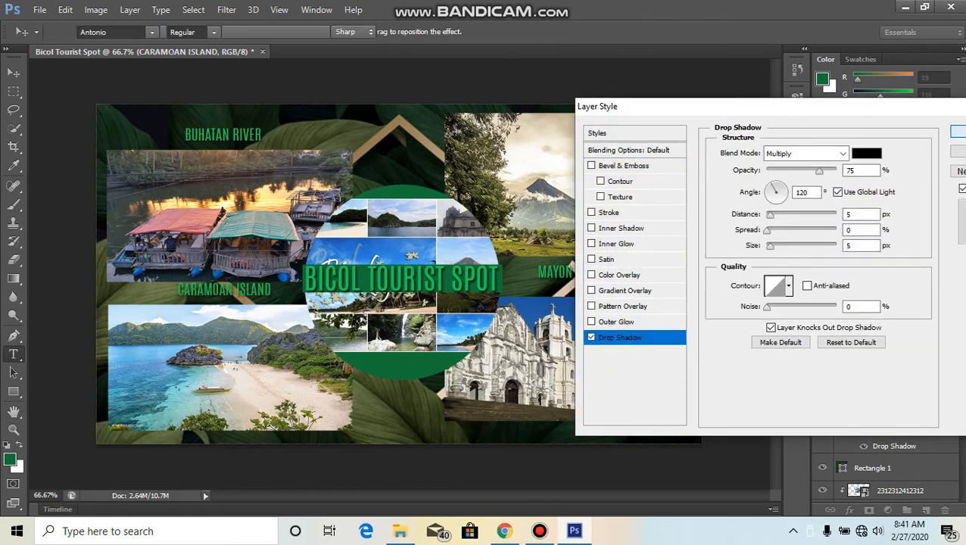
{"action": "key", "text": "Return"}
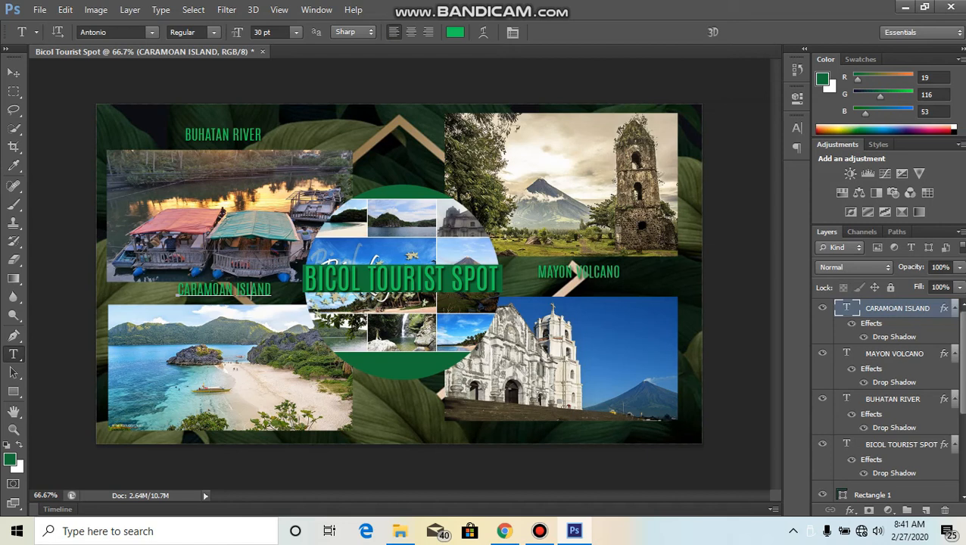
Move the CARAMOAN ISLAND caption down slightly so it sits midway between the river and beach photos
{"action": "left_click", "coordinate": [224, 290]}
{"action": "left_click_drag", "start_coordinate": [224, 289], "coordinate": [224, 293]}
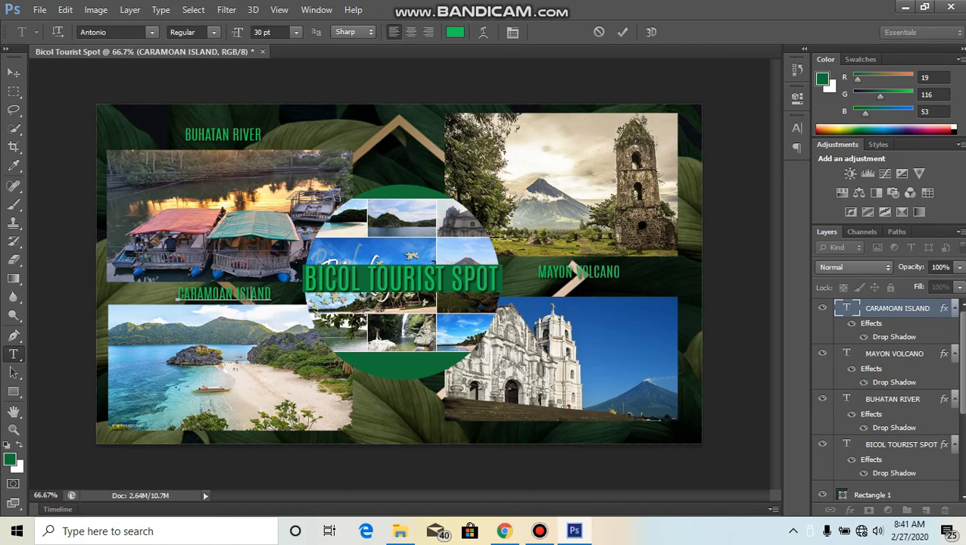
{"action": "key", "text": "ctrl+Return"}
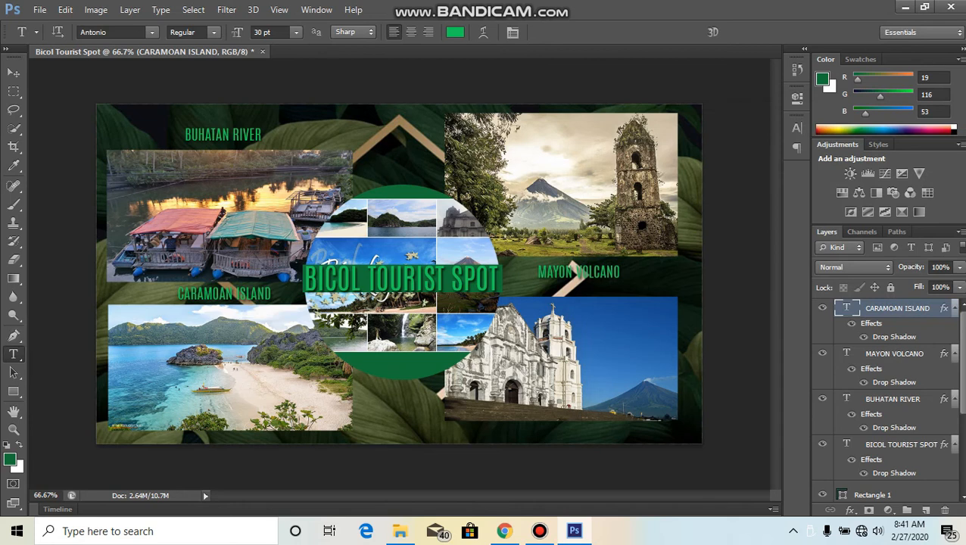
Add the 30 pt green caption ST. JOSEPH BAPTISH CHURCH and centre it just below the church photo
{"action": "left_click", "coordinate": [543, 433]}
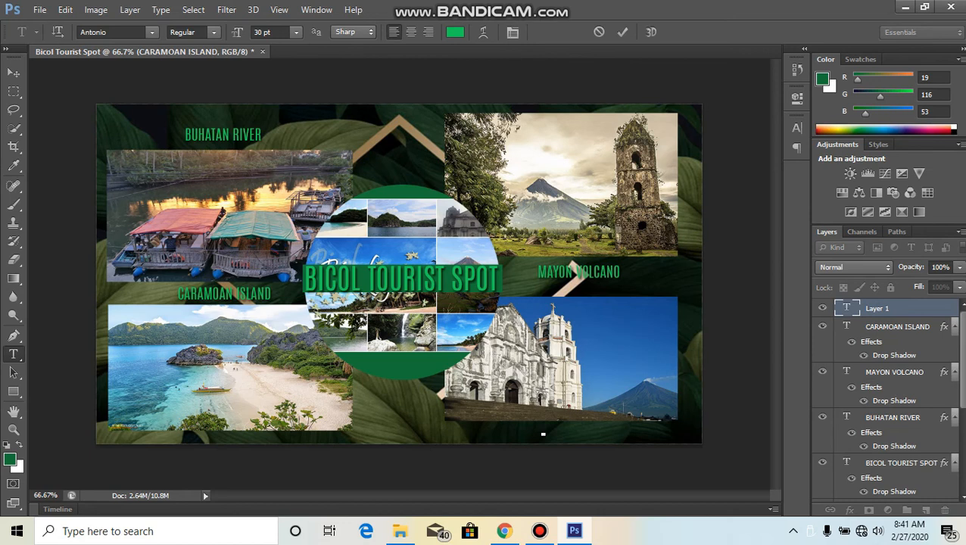
{"action": "type", "text": "SI"}
{"action": "type", "text": "T. JOS"}
{"action": "type", "text": "E"}
{"action": "type", "text": "PH "}
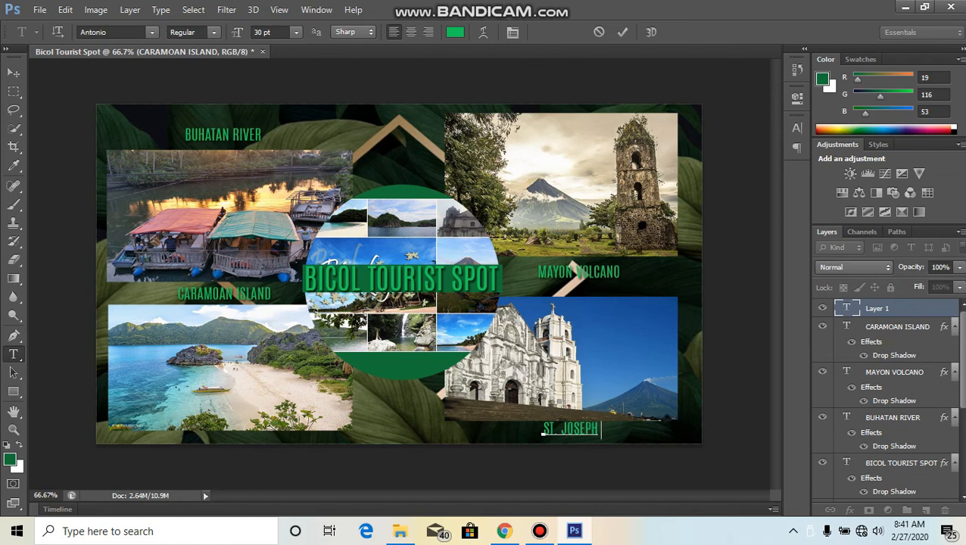
{"action": "type", "text": "BAPTISH CHU"}
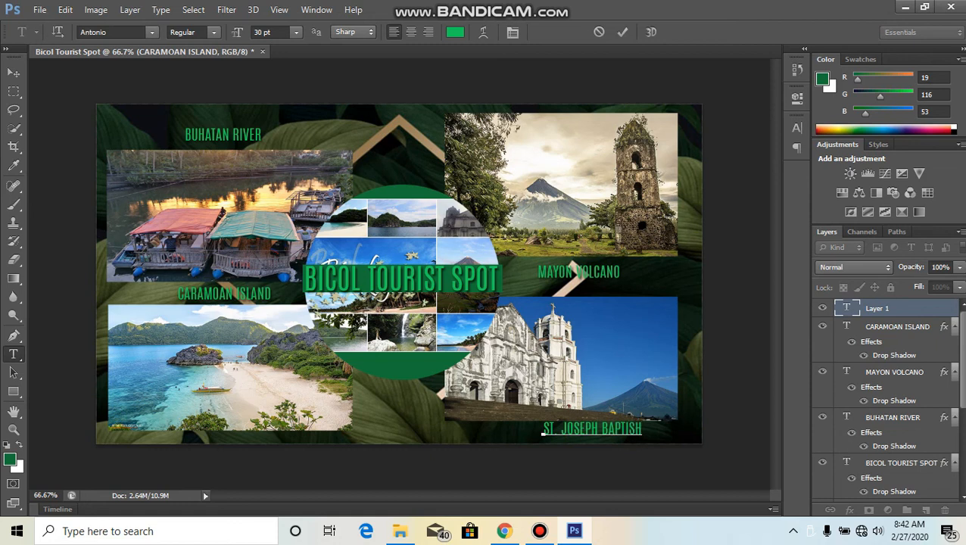
{"action": "type", "text": "RCH"}
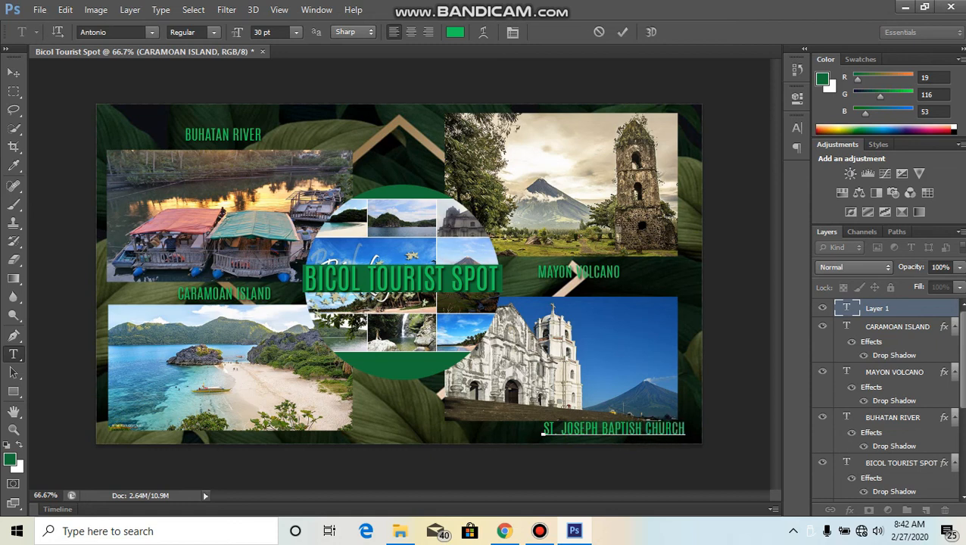
{"action": "left_click_drag", "start_coordinate": [614, 457], "coordinate": [572, 461]}
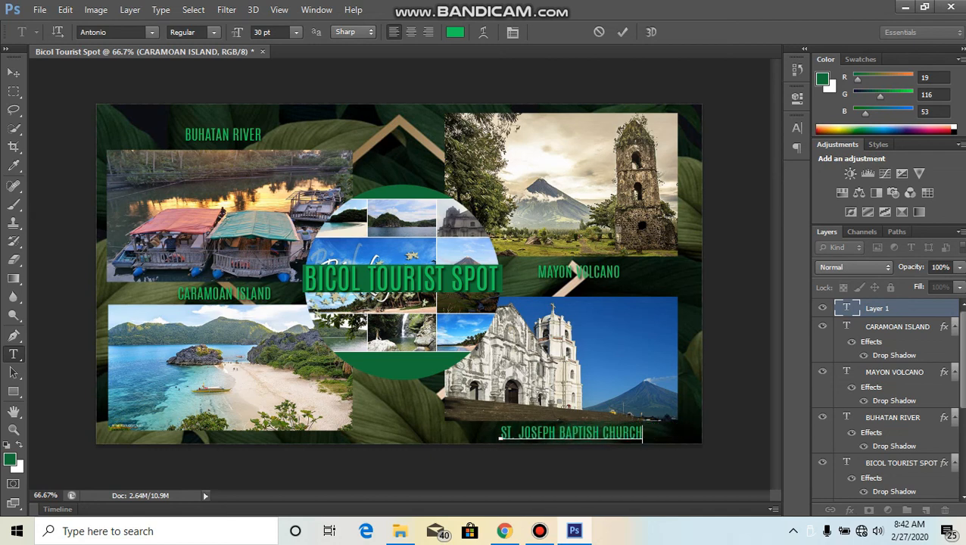
Give the ST. JOSEPH BAPTISH CHURCH caption a drop shadow with the default settings
{"action": "double_click", "coordinate": [925, 308]}
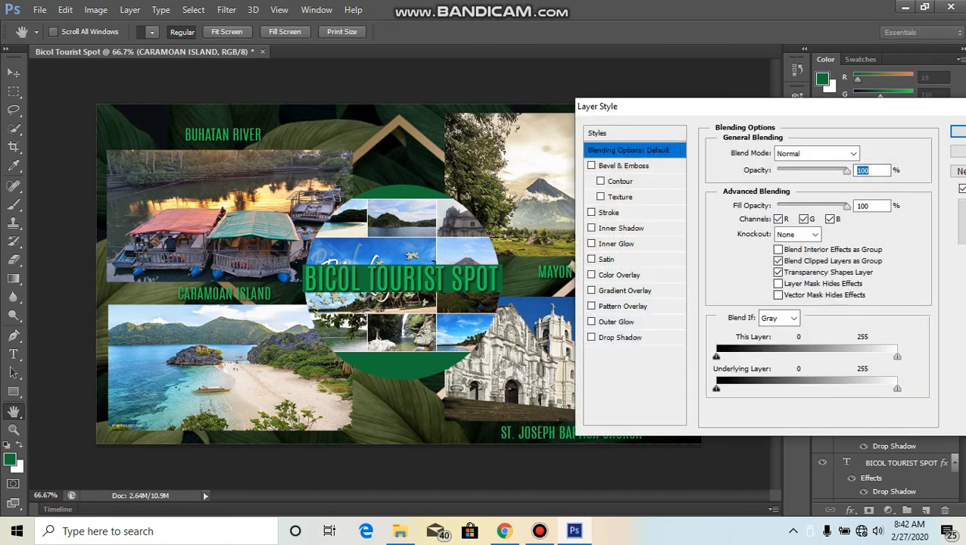
{"action": "left_click", "coordinate": [620, 338]}
{"action": "key", "text": "Return"}
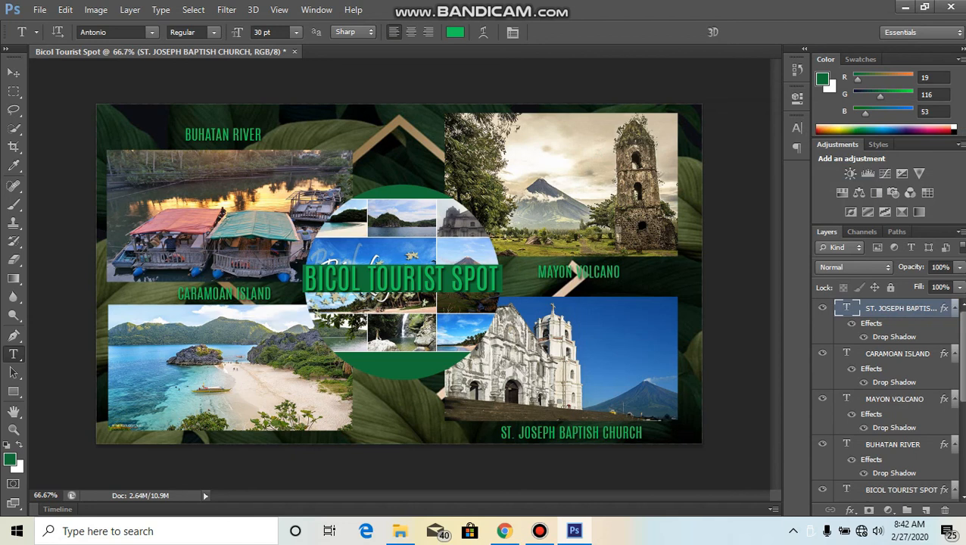
{"action": "key", "text": "v"}
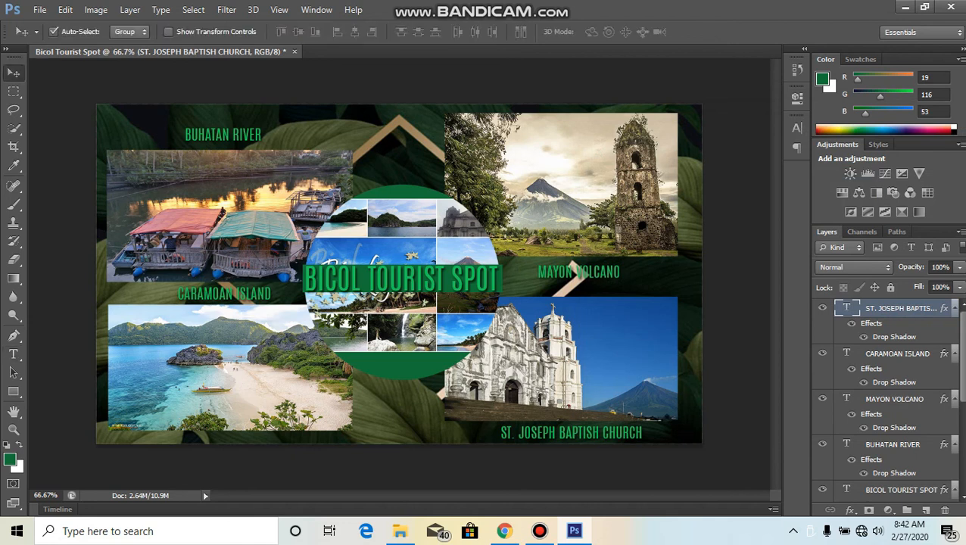